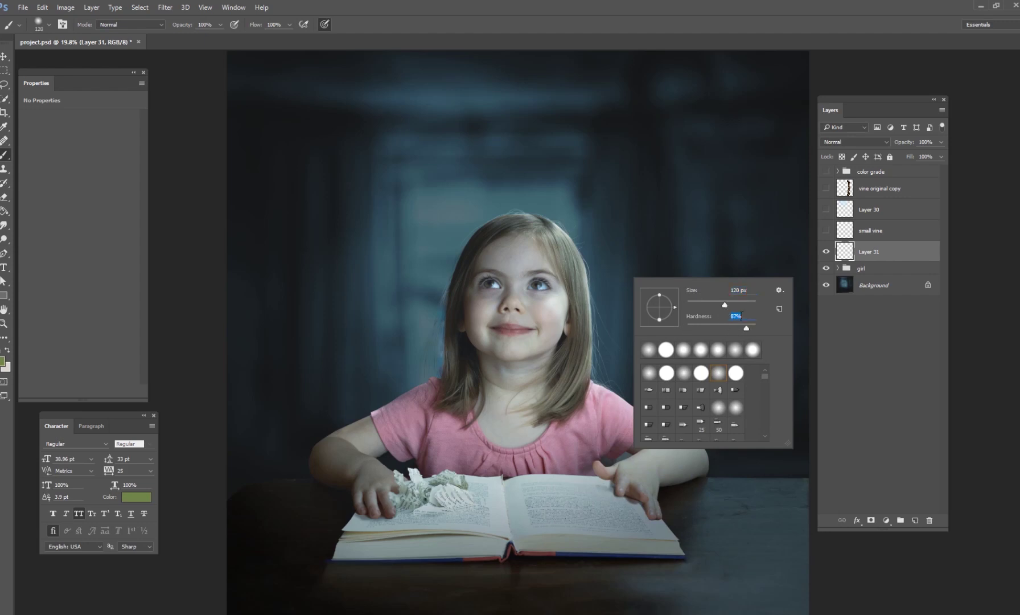
# Paint a thick green S-shaped guide stroke on Layer 31 from the torn page in the book up to the canvas top.
pyautogui.moveTo(742, 308); pyautogui.dragTo(746, 308)
pyautogui.moveTo(428, 488)
pyautogui.mouseDown()
pyautogui.moveTo(437, 413)
pyautogui.moveTo(548, 350)
pyautogui.moveTo(579, 322)
pyautogui.moveTo(583, 287)
pyautogui.moveTo(579, 238)
pyautogui.moveTo(538, 201)
pyautogui.moveTo(426, 164)
pyautogui.moveTo(440, 40)
pyautogui.mouseUp()
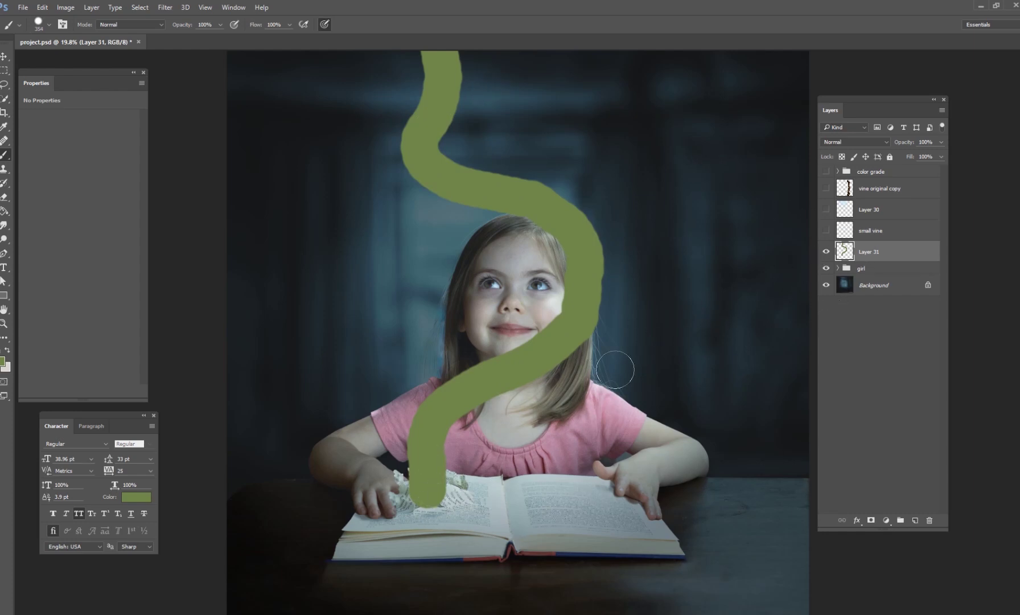
# Hide the green guide on Layer 31, and show and select the vine original copy layer.
pyautogui.click(826, 251)
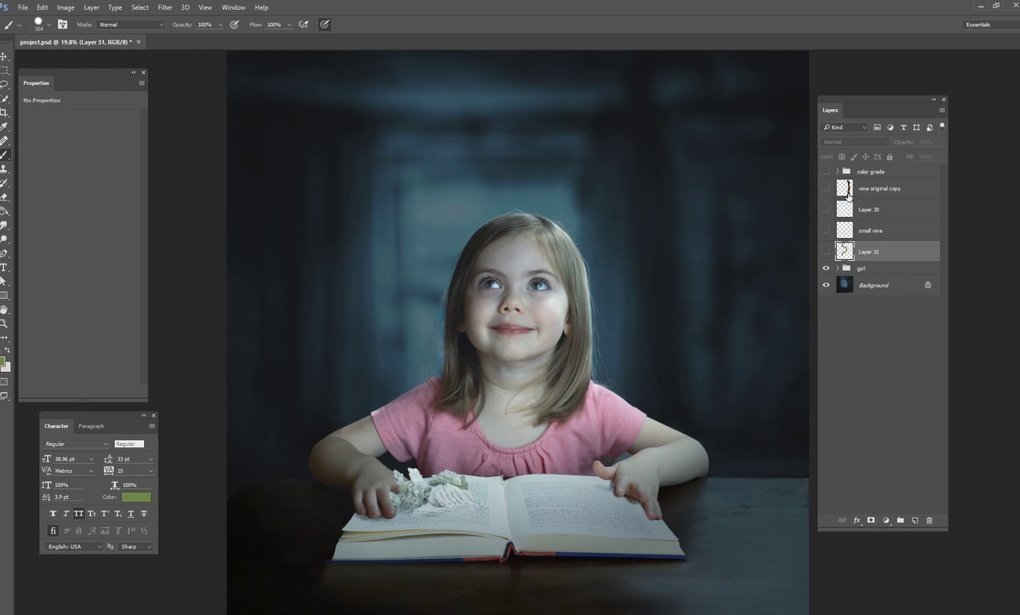
pyautogui.click(825, 188)
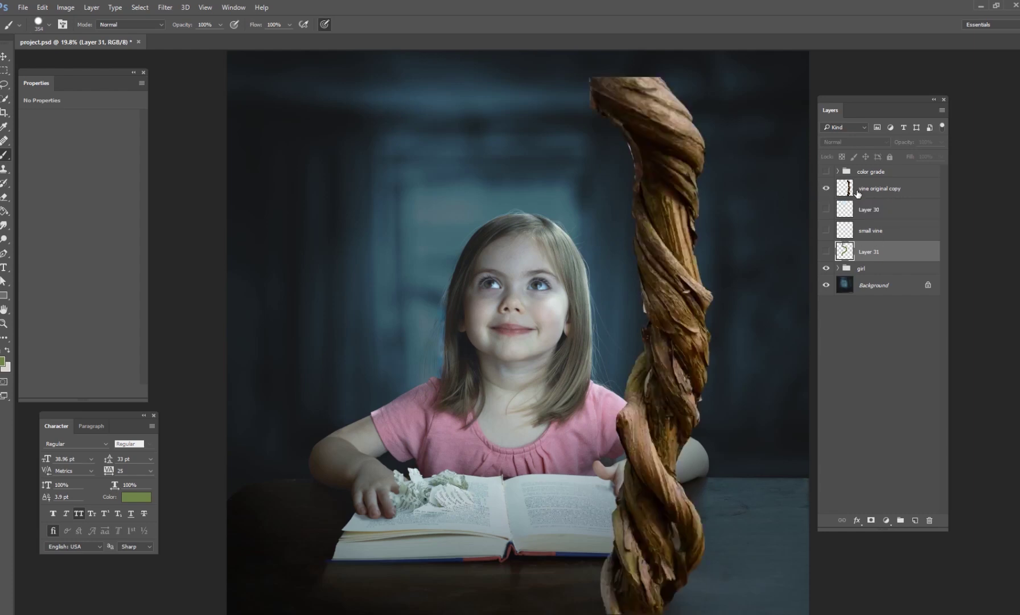
pyautogui.click(866, 197)
pyautogui.hotkey('ctrl', 't')
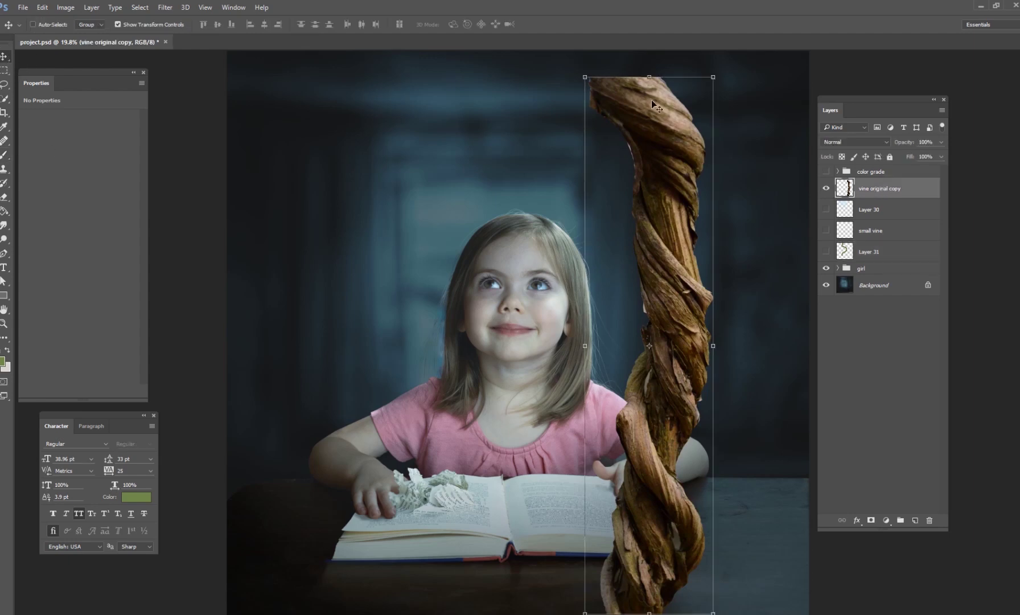
pyautogui.moveTo(715, 80); pyautogui.dragTo(643, 296)
pyautogui.moveTo(642, 430); pyautogui.dragTo(519, 309)
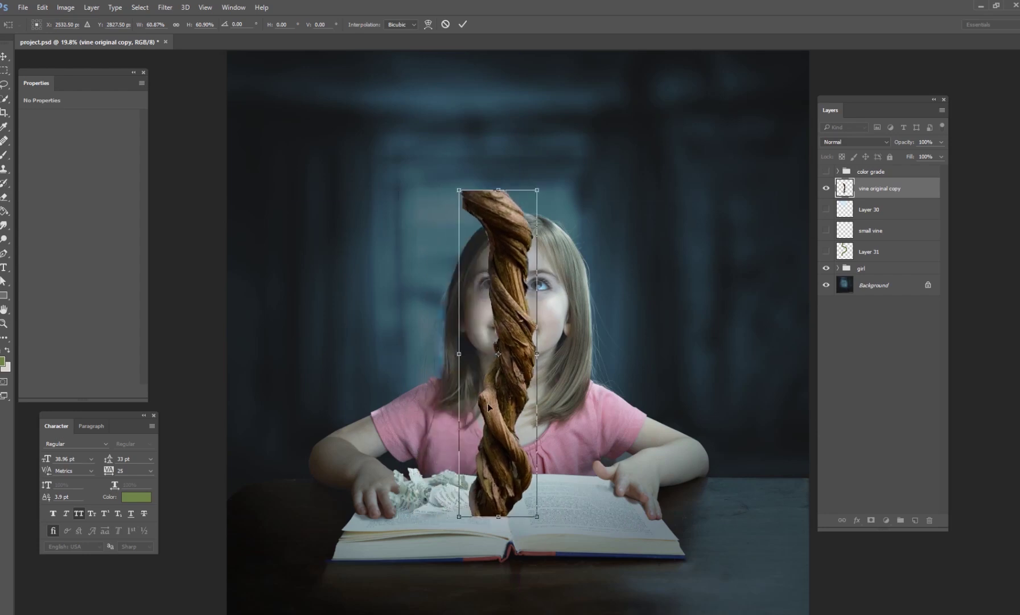
pyautogui.moveTo(520, 304); pyautogui.dragTo(512, 280)
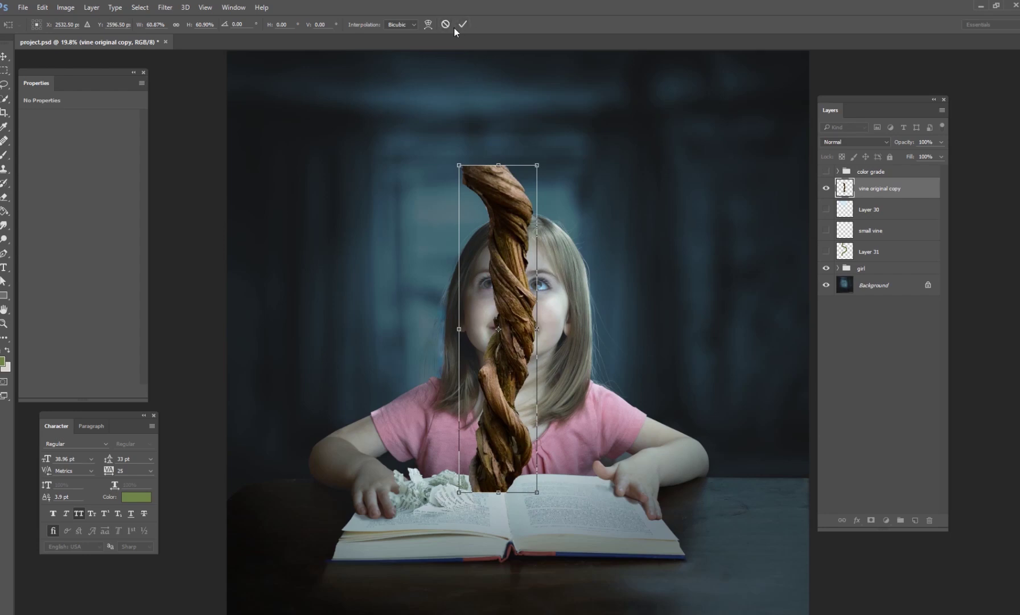
pyautogui.press('Escape')
# Duplicate the vine original copy layer, hide the original and move the duplicate over the girl.
pyautogui.hotkey('ctrl', 'j')
pyautogui.click(826, 209)
pyautogui.moveTo(650, 257); pyautogui.dragTo(535, 189)
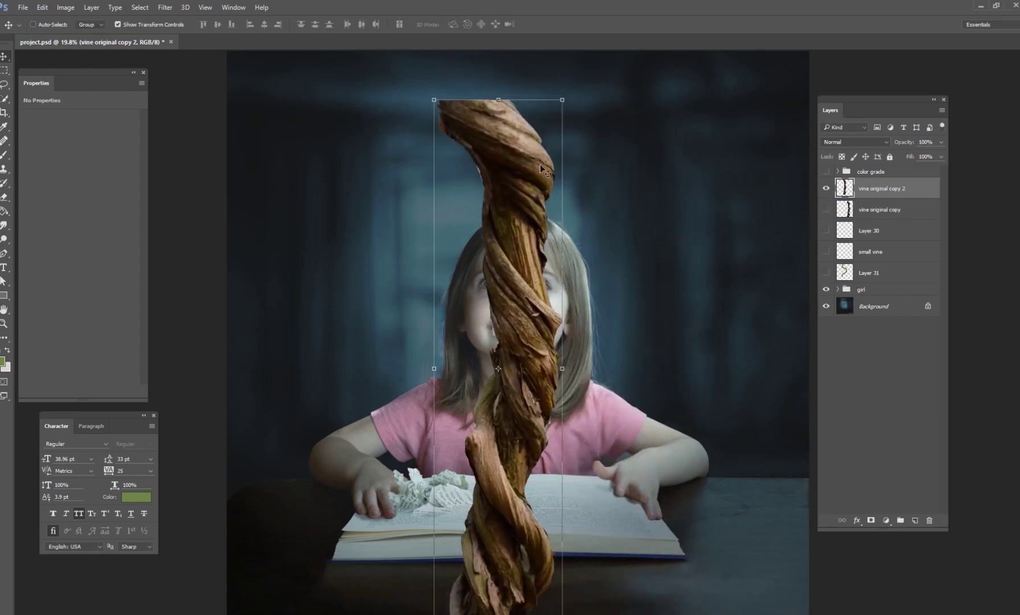
# Scale the duplicated vine down and stand its base on the torn paper in the book beside the girl's face.
pyautogui.moveTo(562, 100); pyautogui.dragTo(517, 289)
pyautogui.moveTo(490, 367); pyautogui.dragTo(447, 241)
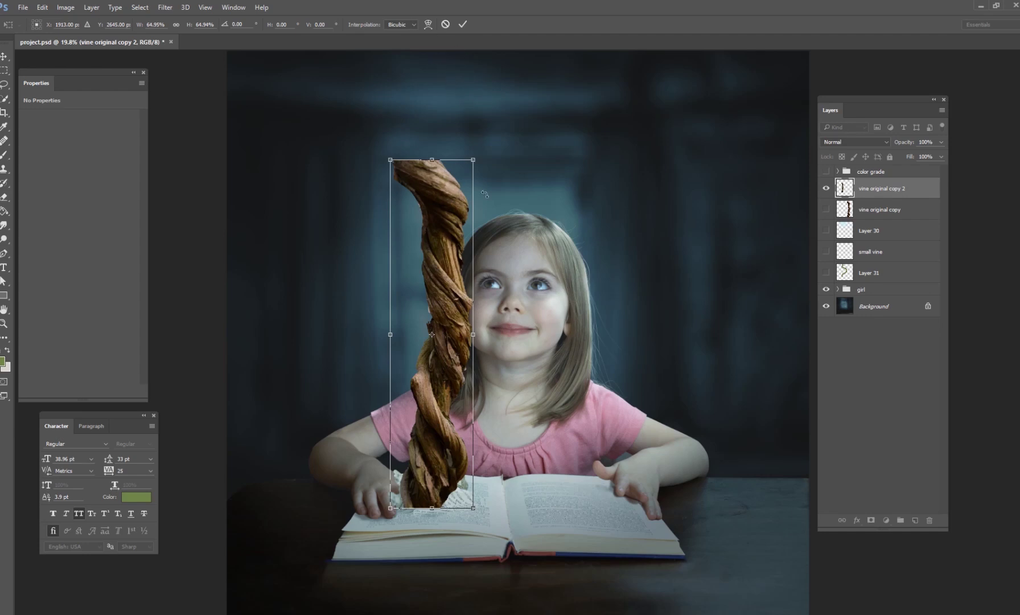
pyautogui.moveTo(473, 161); pyautogui.dragTo(451, 250)
pyautogui.moveTo(443, 327); pyautogui.dragTo(466, 320)
pyautogui.moveTo(475, 243); pyautogui.dragTo(465, 285)
pyautogui.click(462, 25)
# Duplicate the scaled vine, move the copy up to extend the trunk and scale it to about 97%.
pyautogui.hotkey('ctrl', 'j')
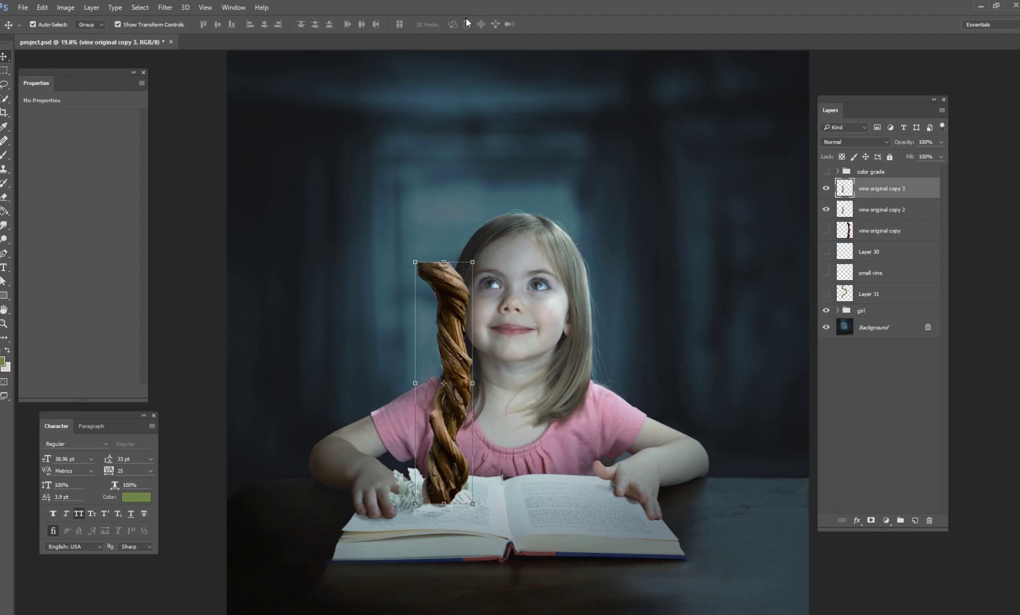
pyautogui.moveTo(442, 333); pyautogui.dragTo(456, 192)
pyautogui.moveTo(483, 324); pyautogui.dragTo(460, 308)
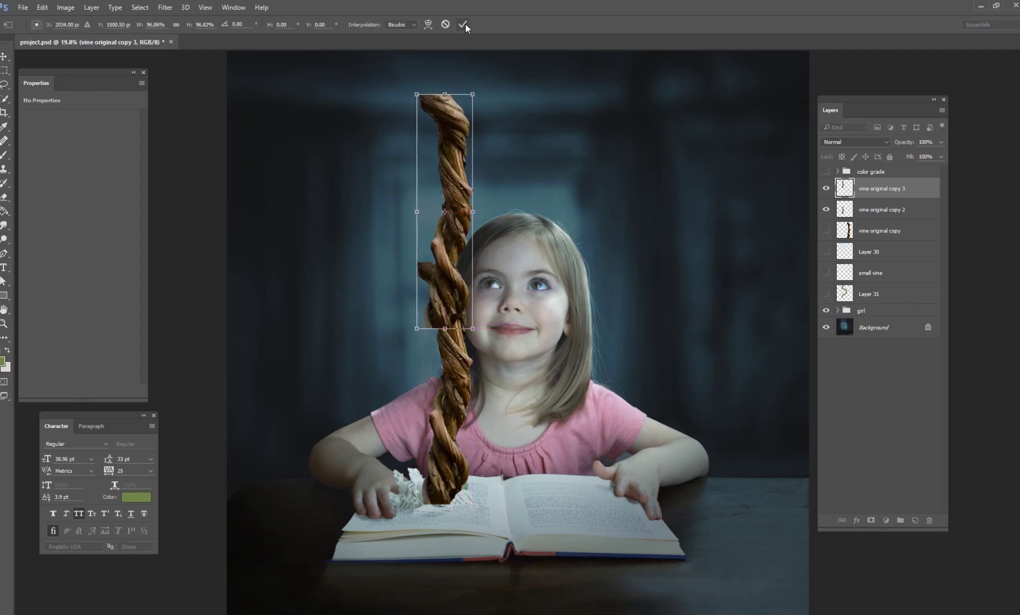
pyautogui.click(463, 24)
# Add a layer mask to the upper vine segment and hide its protruding base with a black 171 px brush at 27% flow.
pyautogui.click(872, 520)
pyautogui.press('b')
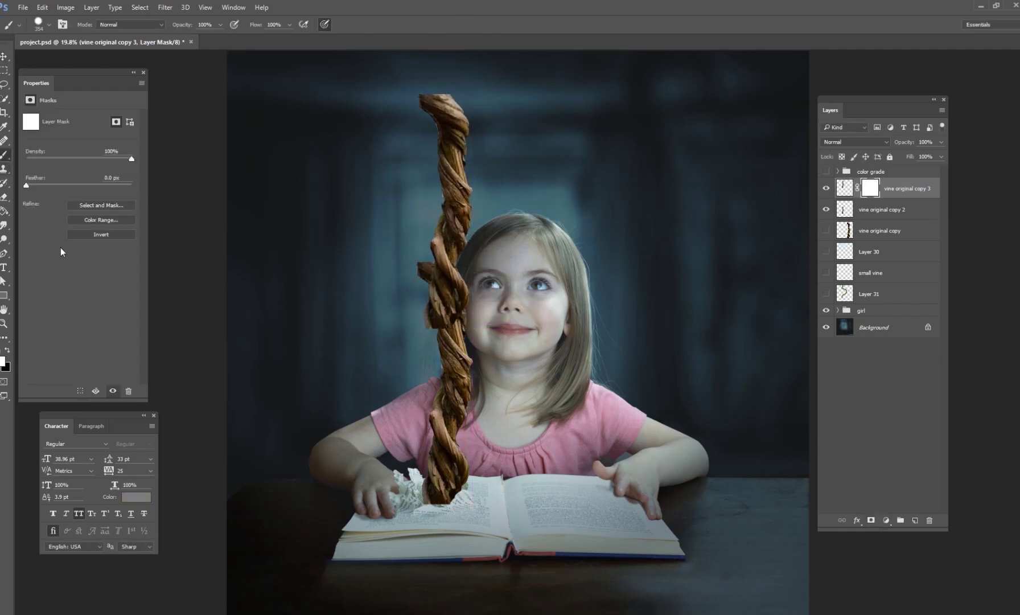
pyautogui.press('d')
pyautogui.press('x')
pyautogui.rightClick(429, 329)
pyautogui.doubleClick(532, 341)
pyautogui.write('171')
pyautogui.press('Return')
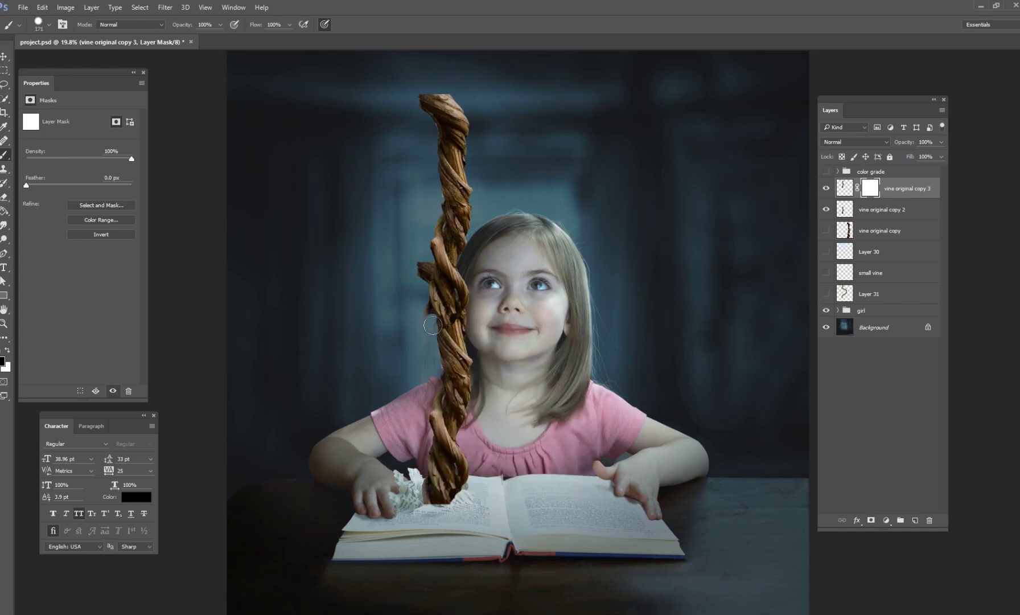
pyautogui.click(289, 25)
pyautogui.moveTo(289, 37); pyautogui.dragTo(251, 36)
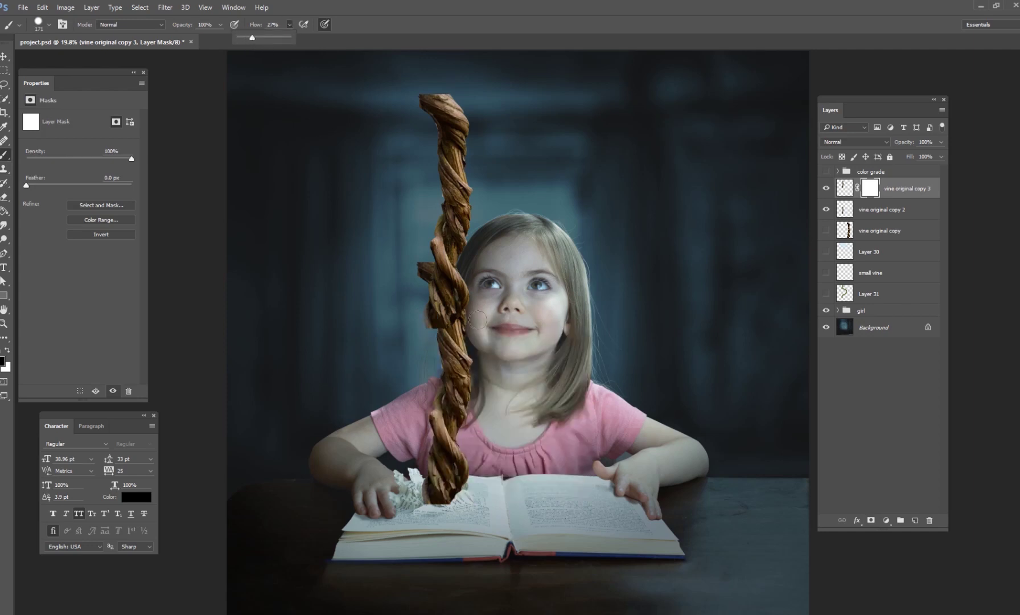
pyautogui.moveTo(423, 289)
pyautogui.mouseDown()
pyautogui.moveTo(426, 277)
pyautogui.moveTo(421, 313)
pyautogui.mouseUp()
# Mask out the lower vine segment's protruding top end, and merge the two vine segments into one layer.
pyautogui.click(892, 213)
pyautogui.click(870, 519)
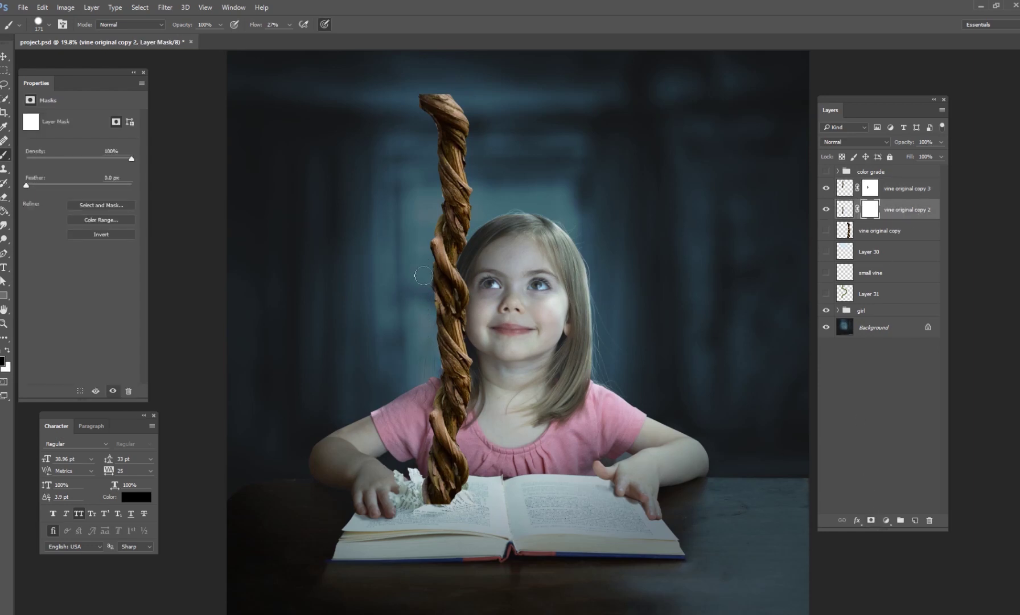
pyautogui.keyDown('ctrl'); pyautogui.click(897, 189); pyautogui.keyUp('ctrl')
pyautogui.rightClick(896, 193)
pyautogui.click(824, 459)
# Reposition the merged vine on the torn page and enlarge it until it reaches the canvas top.
pyautogui.press('v')
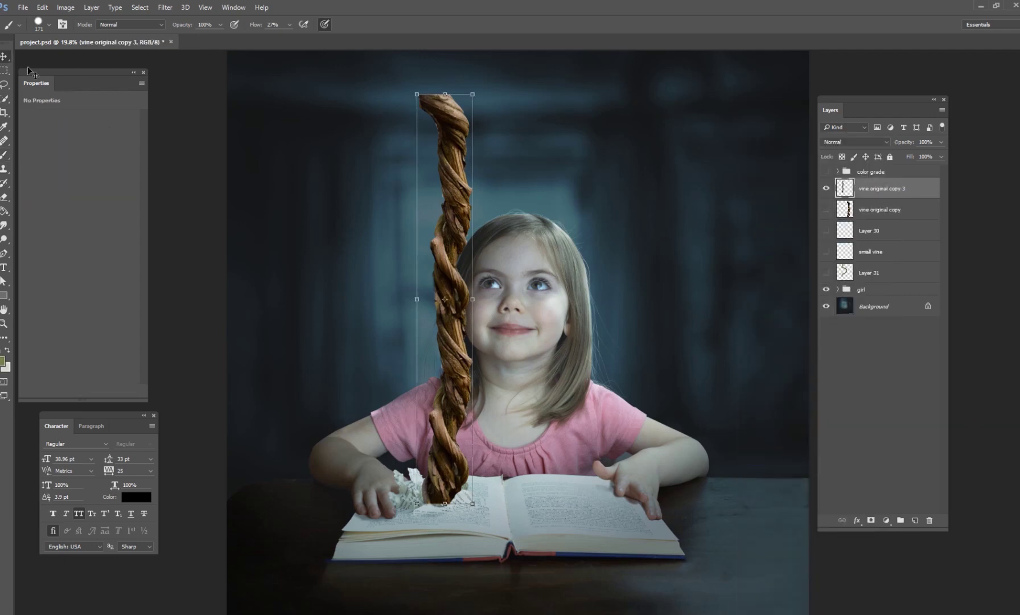
pyautogui.moveTo(450, 359)
pyautogui.mouseDown()
pyautogui.moveTo(479, 354)
pyautogui.moveTo(445, 367)
pyautogui.moveTo(454, 410)
pyautogui.mouseUp()
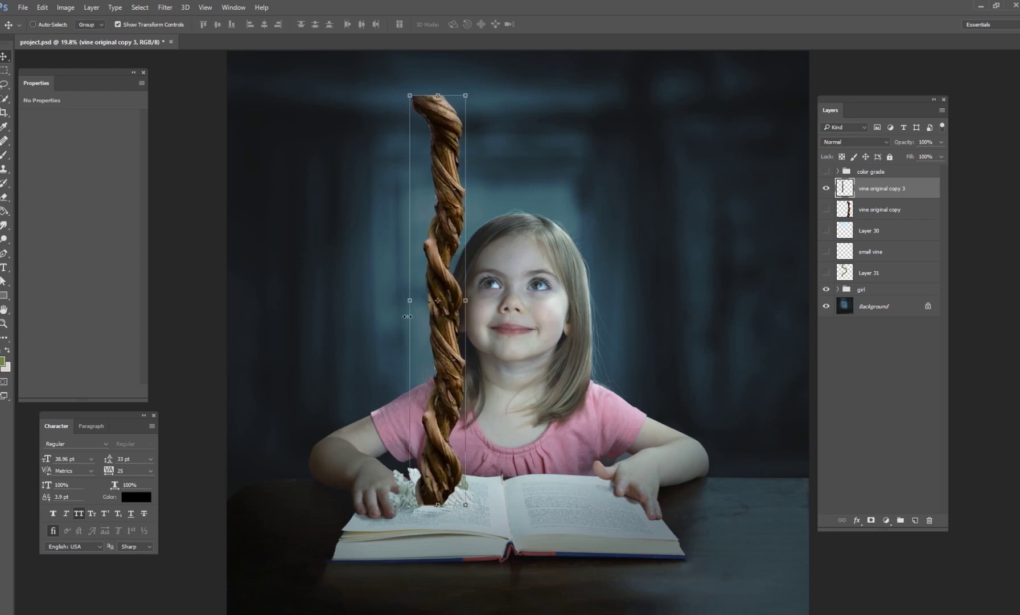
pyautogui.moveTo(465, 94); pyautogui.dragTo(468, 43)
pyautogui.click(463, 23)
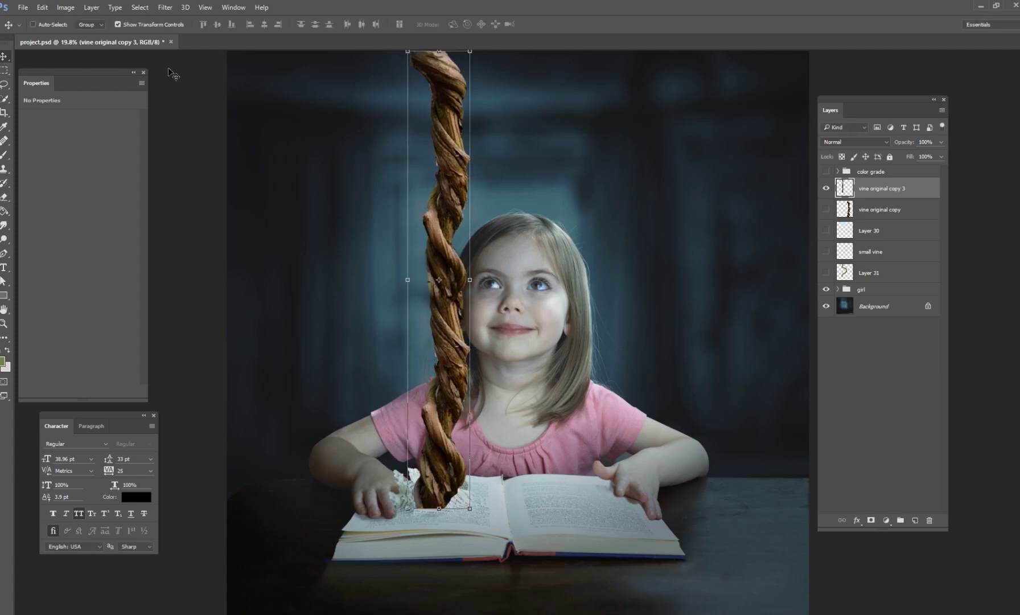
# Apply Puppet Warp to the vine, pinning its base and top and bending its middle across the girl's chest and past her hair.
pyautogui.click(44, 8)
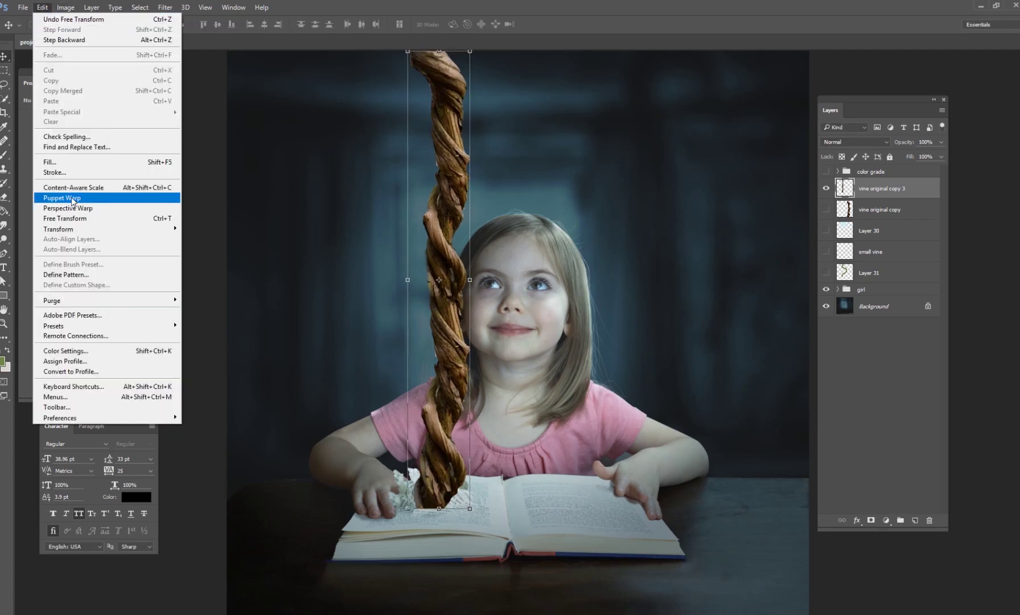
pyautogui.click(72, 198)
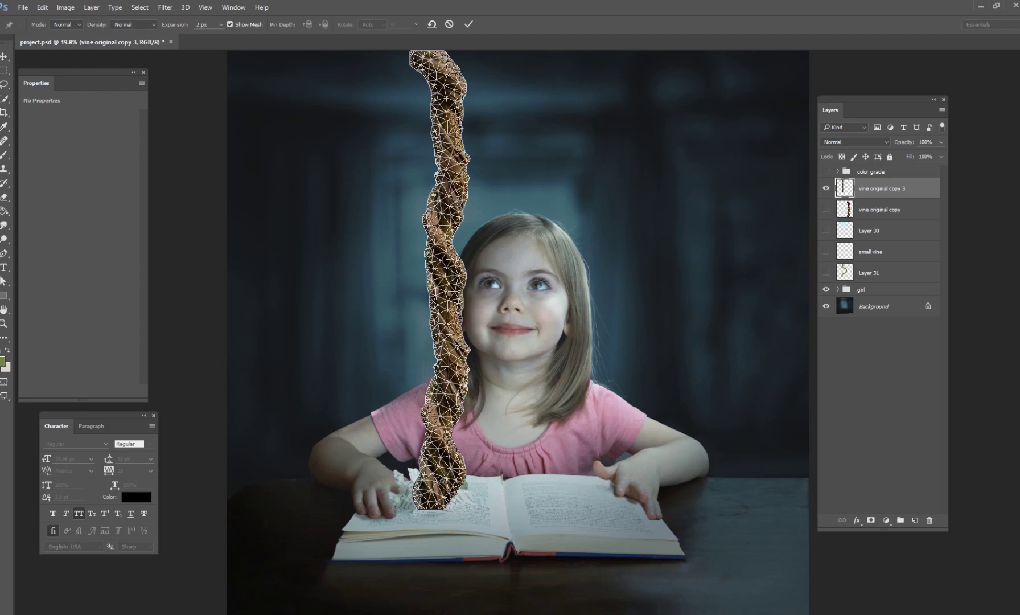
pyautogui.click(437, 487)
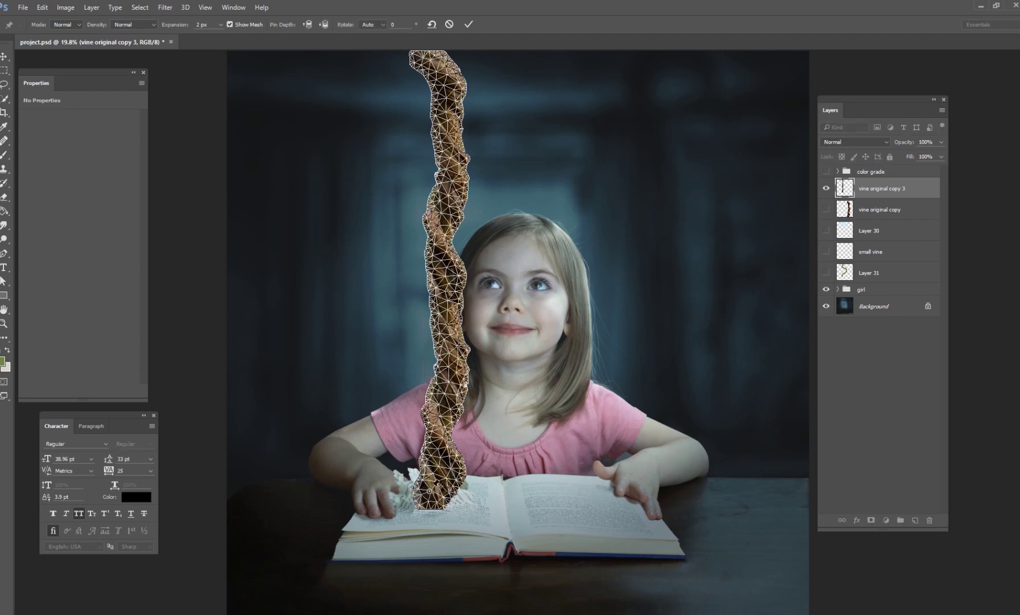
pyautogui.click(438, 416)
pyautogui.moveTo(444, 76); pyautogui.dragTo(455, 131)
pyautogui.moveTo(446, 76)
pyautogui.mouseDown()
pyautogui.moveTo(546, 79)
pyautogui.moveTo(700, 182)
pyautogui.moveTo(555, 108)
pyautogui.moveTo(418, 67)
pyautogui.moveTo(437, 69)
pyautogui.mouseUp()
pyautogui.click(448, 307)
pyautogui.moveTo(448, 310); pyautogui.dragTo(601, 350)
pyautogui.moveTo(503, 382); pyautogui.dragTo(505, 371)
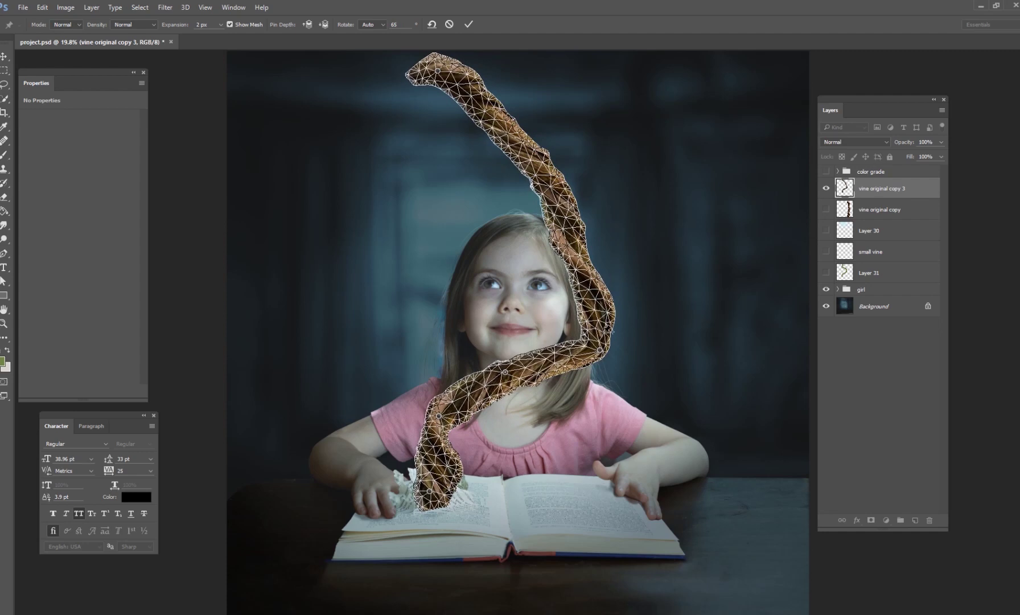
# Curve the vine's upper half with the warp pins so it sweeps back over the girl's head and exits the canvas top.
pyautogui.moveTo(600, 351); pyautogui.dragTo(597, 344)
pyautogui.moveTo(577, 248)
pyautogui.mouseDown()
pyautogui.moveTo(572, 239)
pyautogui.moveTo(565, 251)
pyautogui.mouseUp()
pyautogui.moveTo(522, 156); pyautogui.dragTo(458, 173)
pyautogui.moveTo(438, 71); pyautogui.dragTo(450, 60)
pyautogui.moveTo(451, 117)
pyautogui.mouseDown()
pyautogui.moveTo(445, 109)
pyautogui.moveTo(436, 119)
pyautogui.mouseUp()
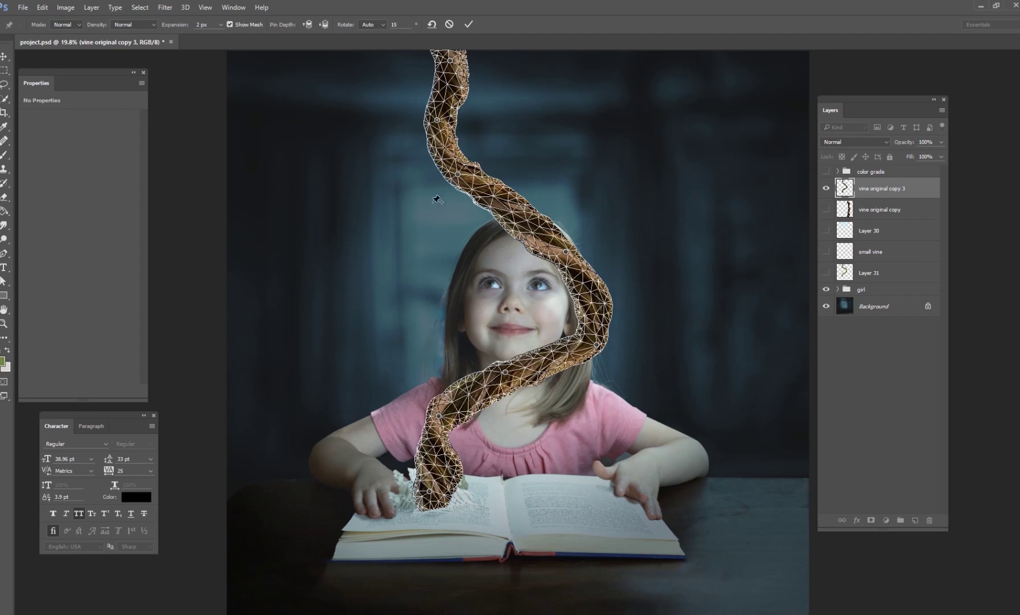
pyautogui.moveTo(450, 60); pyautogui.dragTo(433, 57)
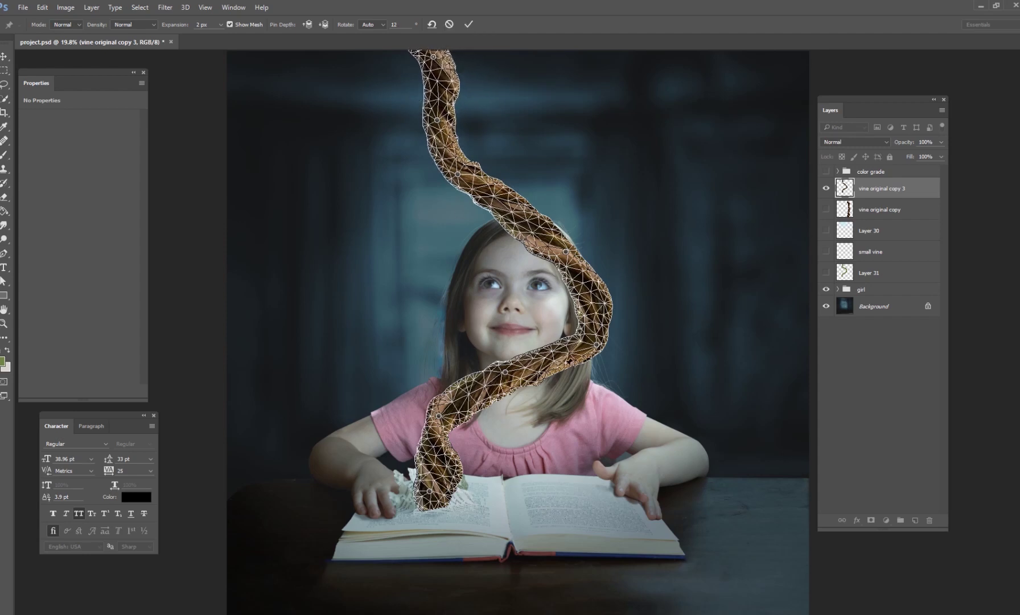
# Adjust the warp pins to smooth the vine's bend beside the face, its upper stretch and its curve above the book.
pyautogui.moveTo(568, 253); pyautogui.dragTo(592, 231)
pyautogui.moveTo(597, 344); pyautogui.dragTo(573, 345)
pyautogui.moveTo(510, 375); pyautogui.dragTo(514, 379)
pyautogui.moveTo(592, 232); pyautogui.dragTo(586, 239)
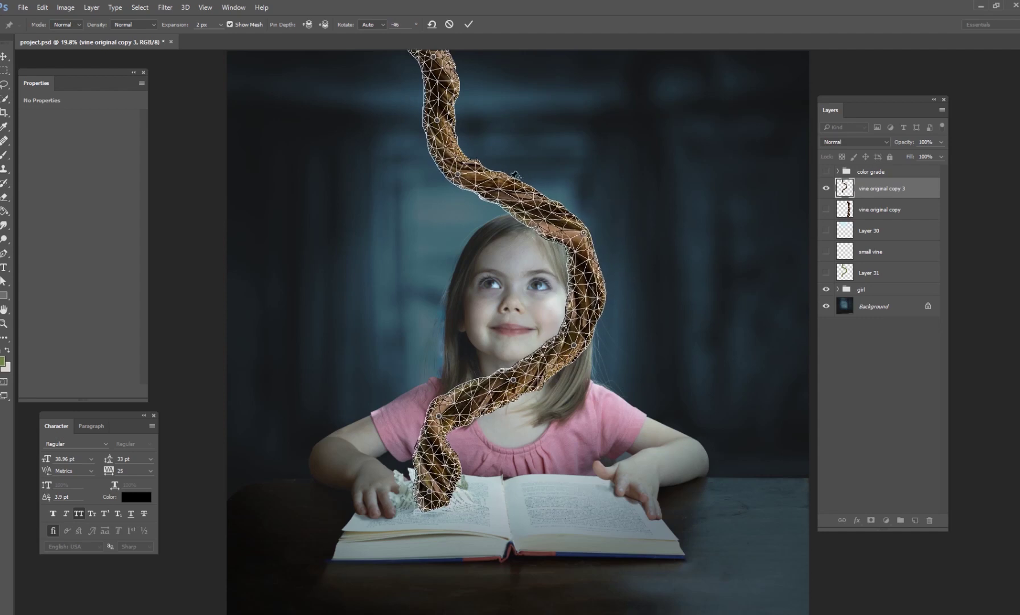
pyautogui.moveTo(458, 174); pyautogui.dragTo(462, 173)
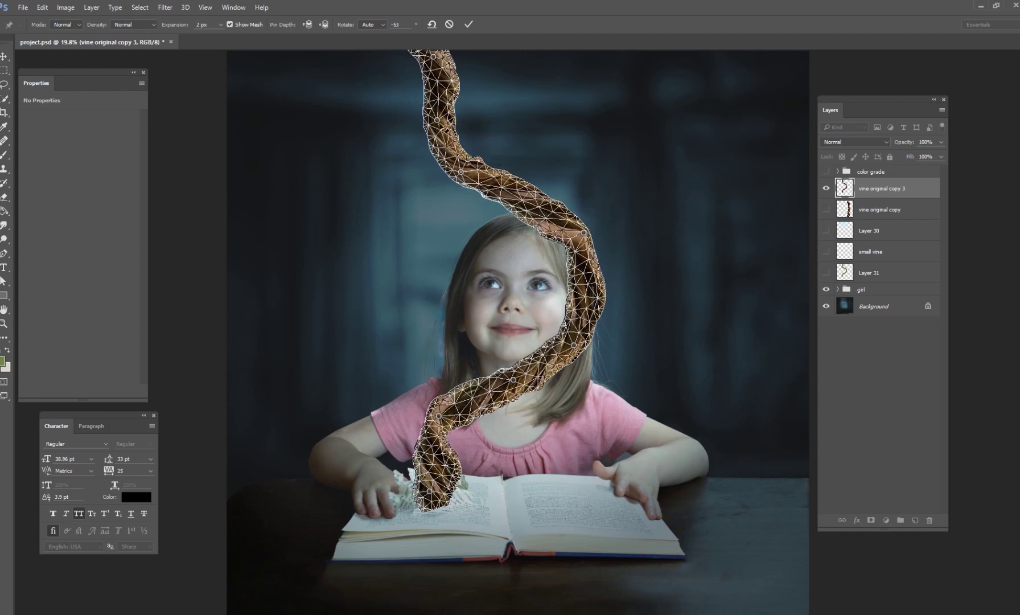
pyautogui.moveTo(443, 95); pyautogui.dragTo(433, 96)
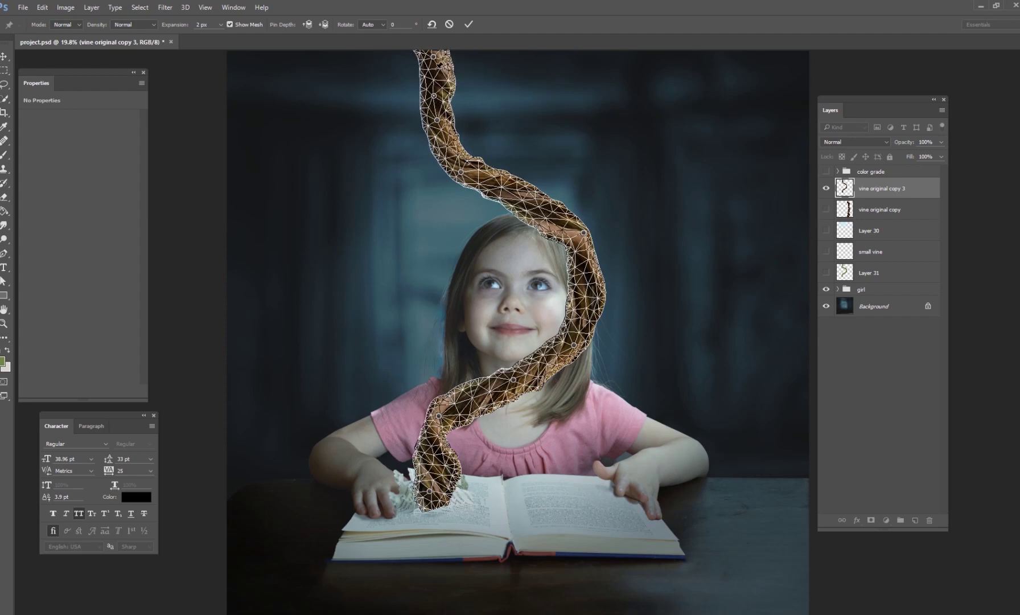
pyautogui.moveTo(439, 416); pyautogui.dragTo(448, 415)
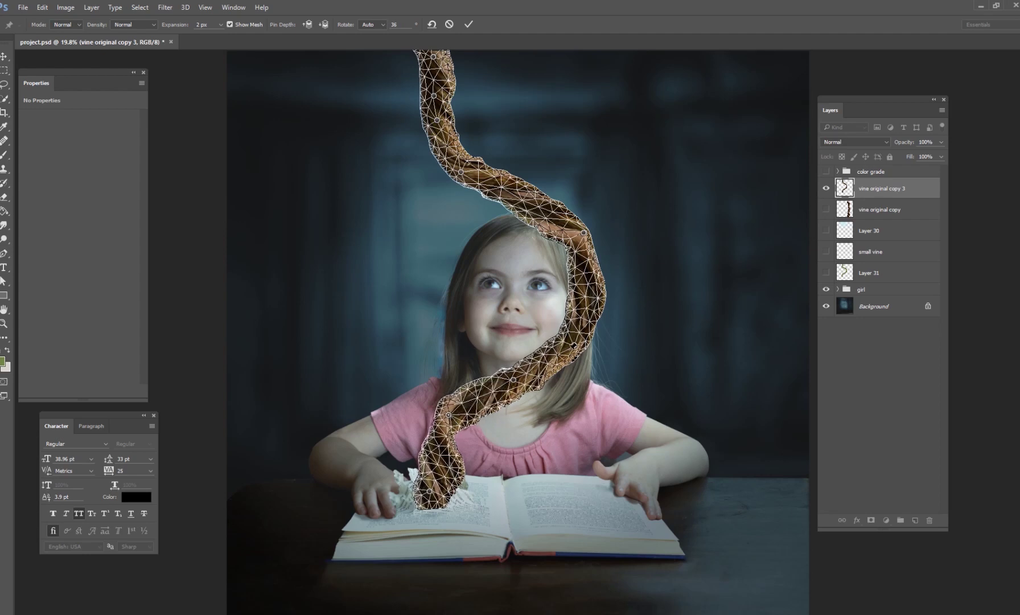
# Widen the vine's bend away from the girl's face, angle its top end outward and commit the Puppet Warp.
pyautogui.moveTo(573, 345); pyautogui.dragTo(613, 343)
pyautogui.moveTo(584, 232)
pyautogui.mouseDown()
pyautogui.moveTo(576, 228)
pyautogui.moveTo(590, 227)
pyautogui.mouseUp()
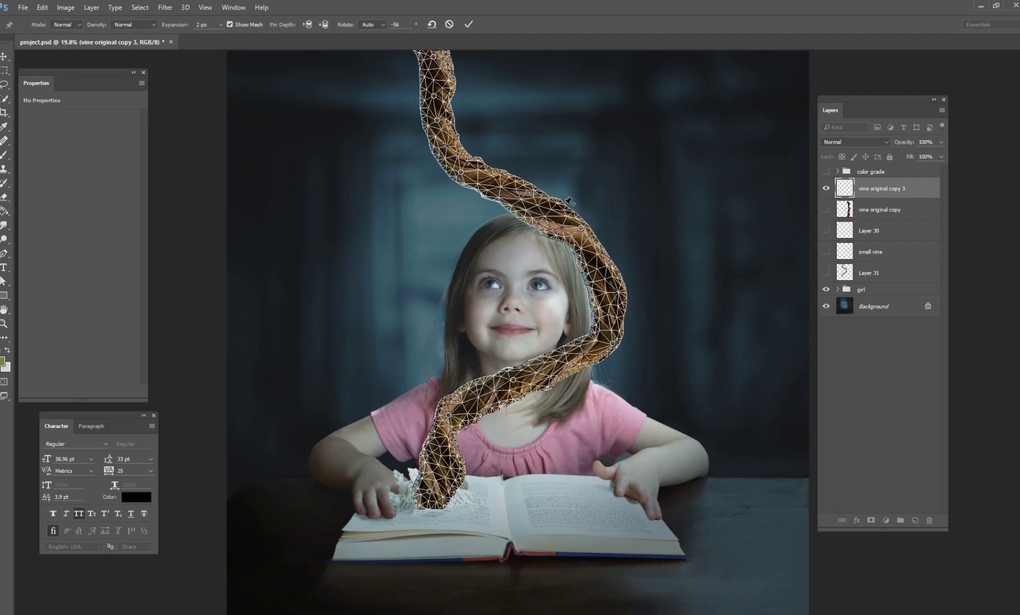
pyautogui.moveTo(503, 192)
pyautogui.mouseDown()
pyautogui.moveTo(496, 197)
pyautogui.moveTo(519, 183)
pyautogui.mouseUp()
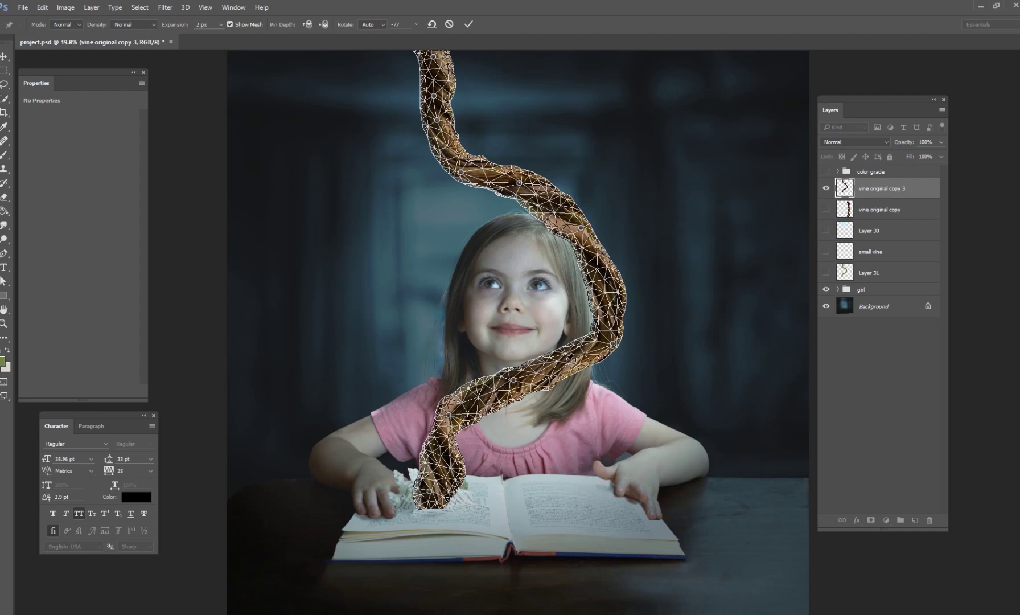
pyautogui.click(565, 355)
pyautogui.moveTo(570, 362); pyautogui.dragTo(573, 365)
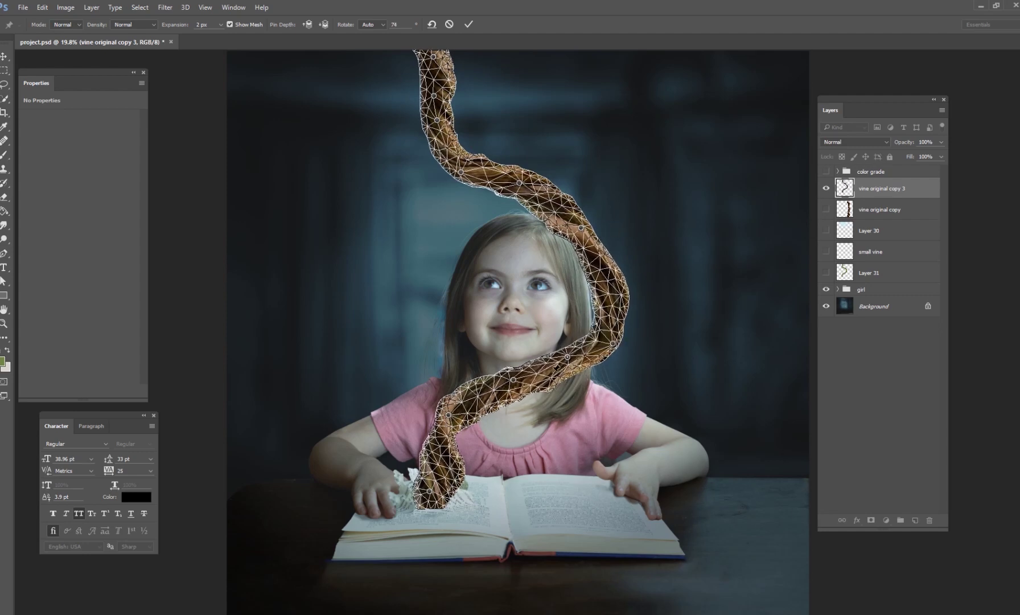
pyautogui.moveTo(433, 57); pyautogui.dragTo(407, 56)
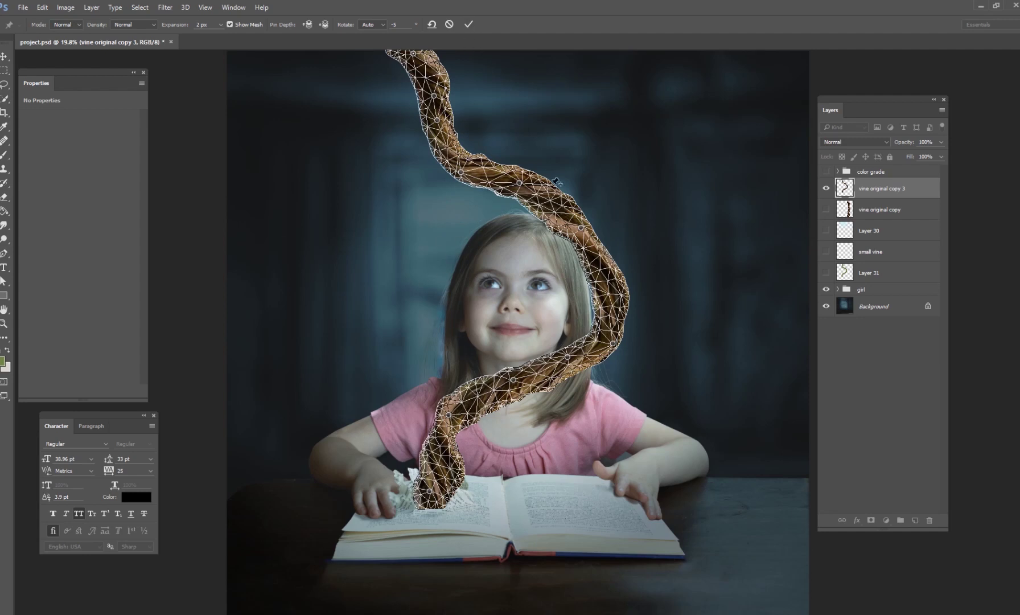
pyautogui.click(469, 25)
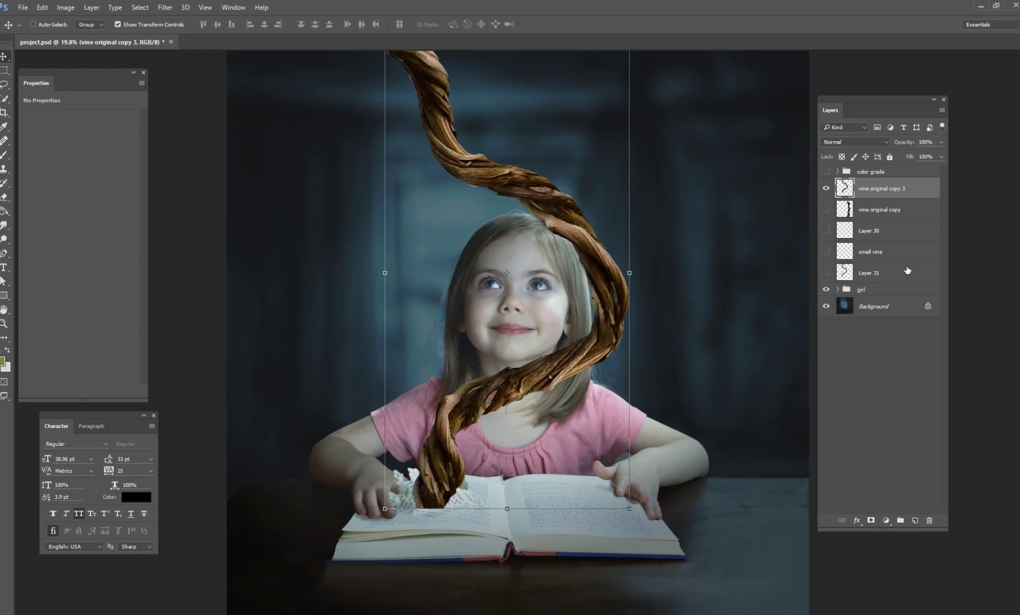
# Compare the vine's shape before and after the Puppet Warp.
pyautogui.hotkey('ctrl', 'z')
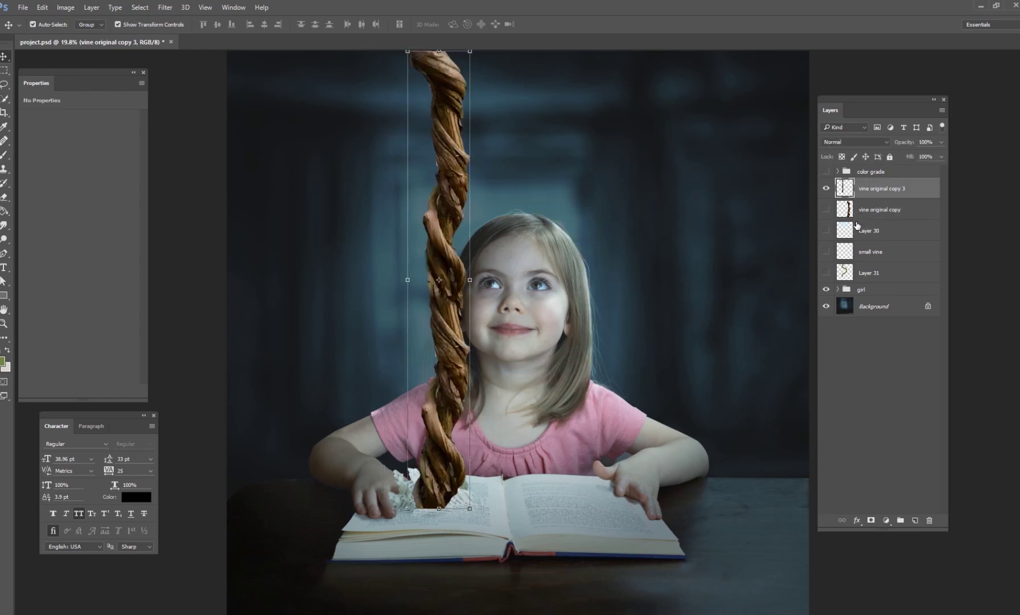
pyautogui.hotkey('ctrl', 'z')
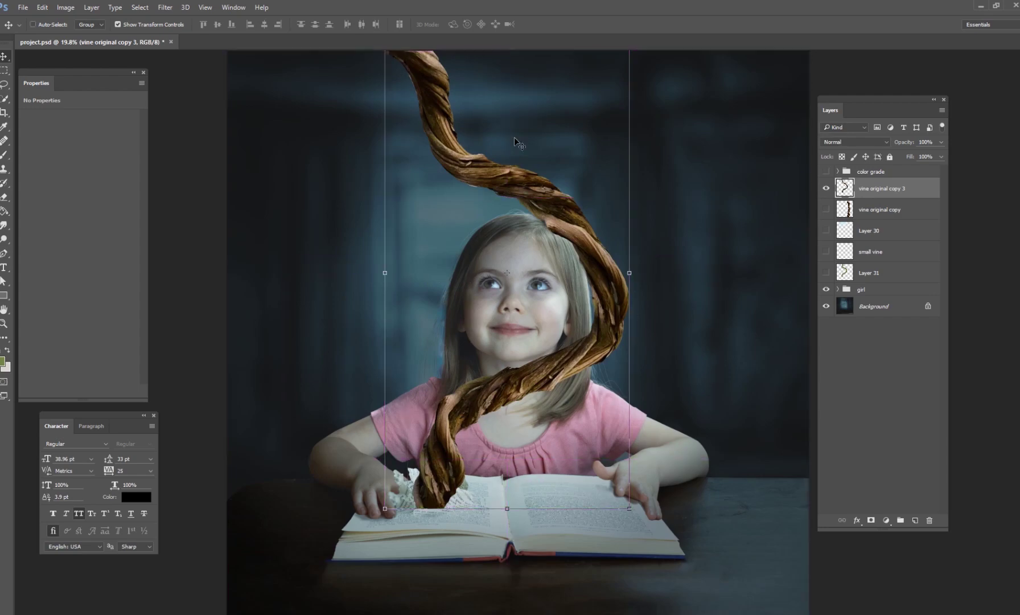
# Lower the opacity of the "vine original copy 3" layer to 50% and add a layer mask to it.
pyautogui.hotkey('ctrl', '+')
pyautogui.hotkey('ctrl', '+')
pyautogui.hotkey('ctrl', '+')
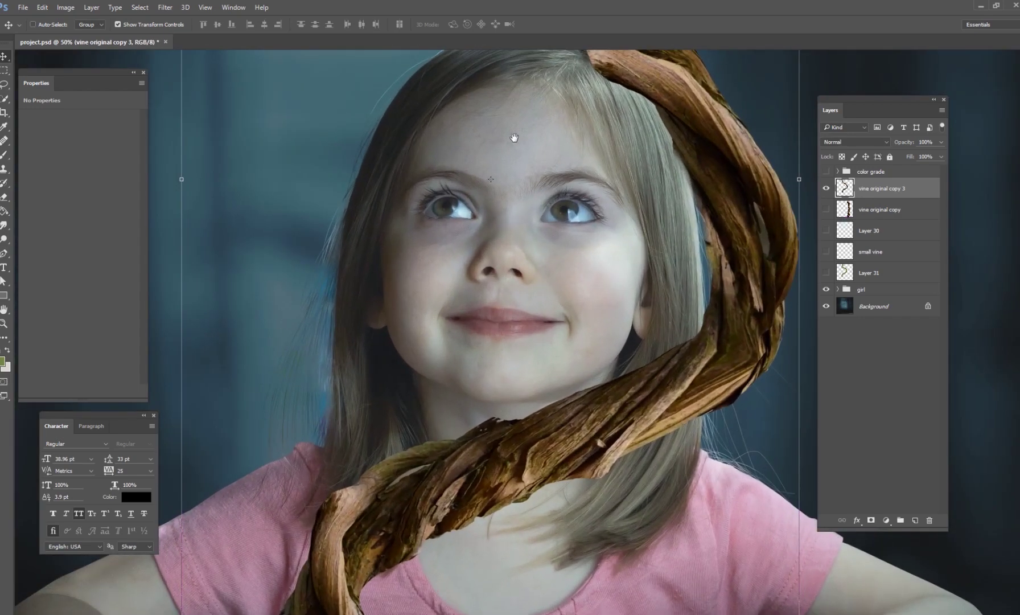
pyautogui.moveTo(402, 573); pyautogui.dragTo(565, 241)
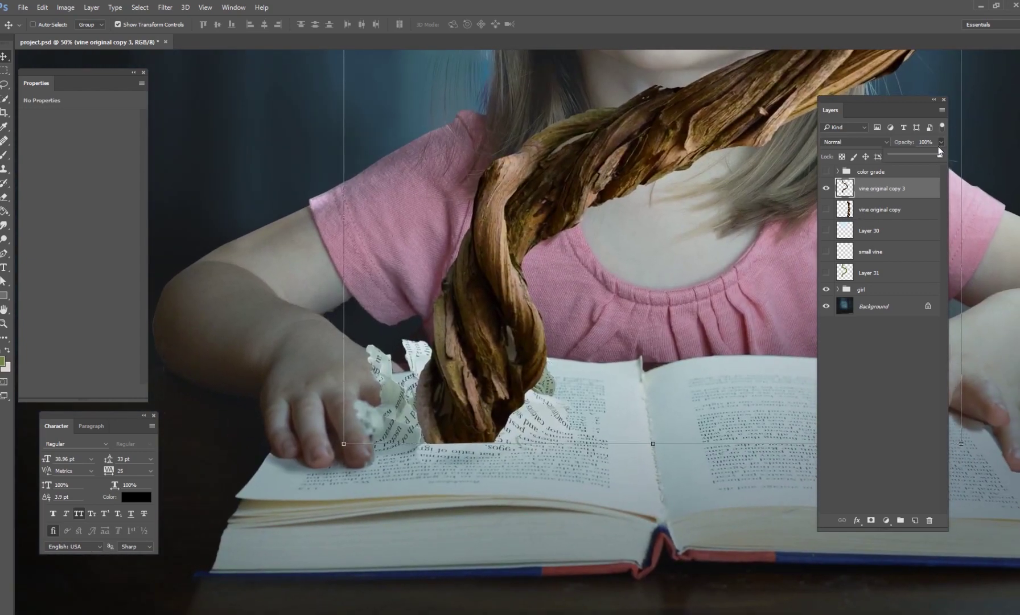
pyautogui.click(871, 520)
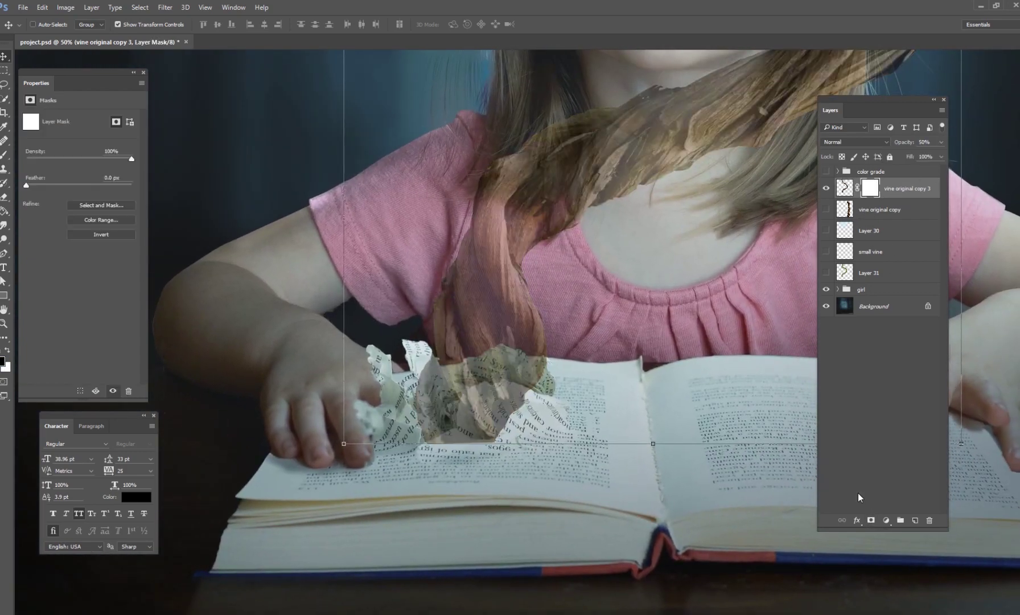
# Set up a small black brush with 100% flow and 85% hardness for painting on the vine's mask.
pyautogui.hotkey('ctrl', '+')
pyautogui.hotkey('ctrl', '+')
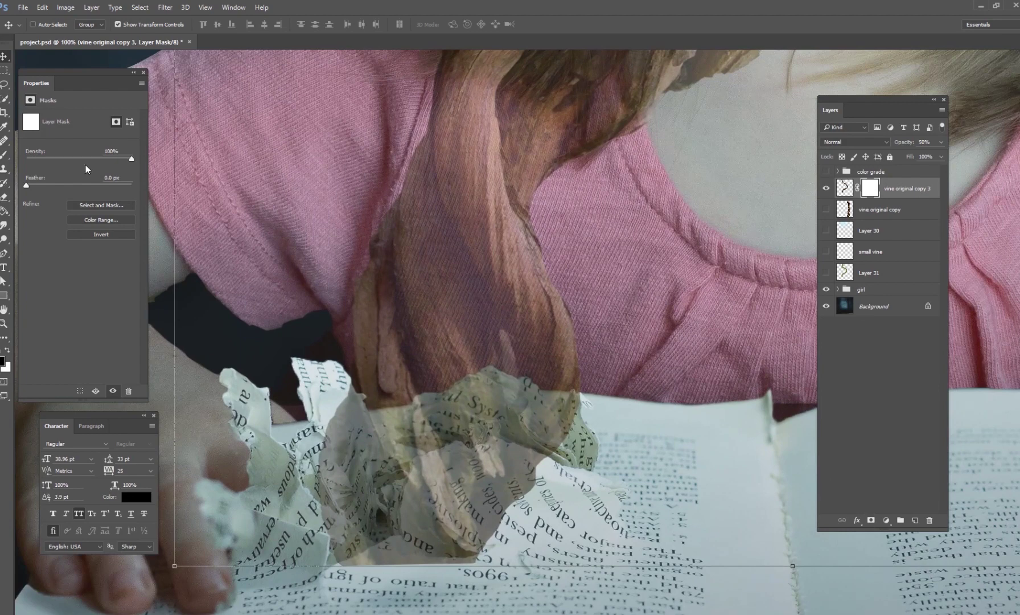
pyautogui.click(4, 154)
pyautogui.click(8, 351)
pyautogui.click(289, 25)
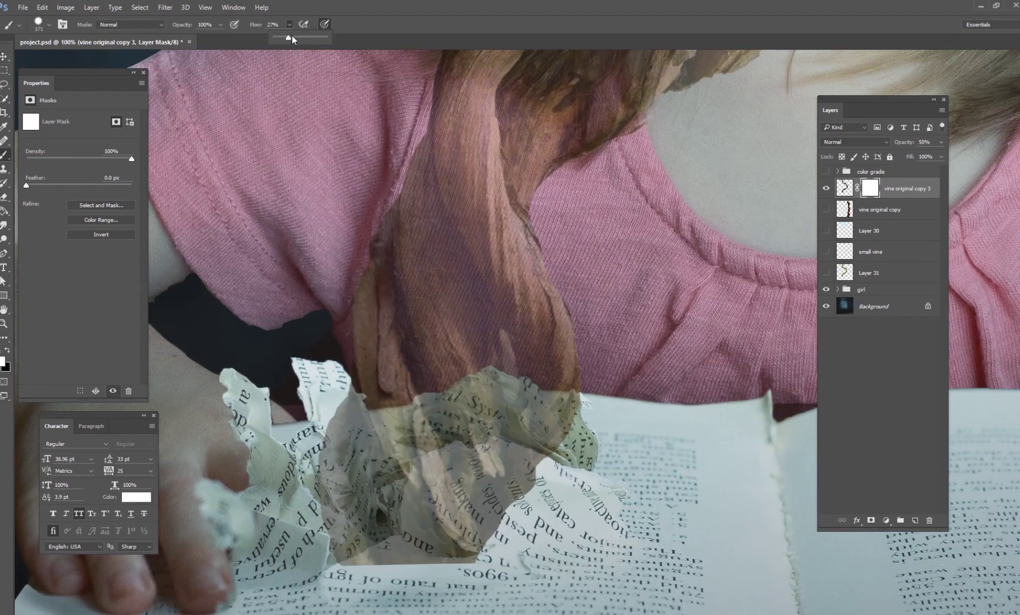
pyautogui.moveTo(287, 37); pyautogui.dragTo(358, 39)
pyautogui.click(7, 350)
pyautogui.rightClick(500, 438)
pyautogui.moveTo(576, 465); pyautogui.dragTo(560, 468)
pyautogui.click(612, 488)
pyautogui.press('Return')
# Mask out the vine's base over the torn paper flaps so it emerges from the hole in the book, enlarging the brush to 47 px.
pyautogui.moveTo(450, 488)
pyautogui.mouseDown()
pyautogui.moveTo(431, 500)
pyautogui.moveTo(434, 476)
pyautogui.moveTo(457, 448)
pyautogui.moveTo(499, 445)
pyautogui.moveTo(538, 459)
pyautogui.moveTo(477, 525)
pyautogui.moveTo(438, 499)
pyautogui.moveTo(421, 466)
pyautogui.moveTo(404, 536)
pyautogui.moveTo(345, 564)
pyautogui.moveTo(456, 553)
pyautogui.mouseUp()
pyautogui.rightClick(460, 551)
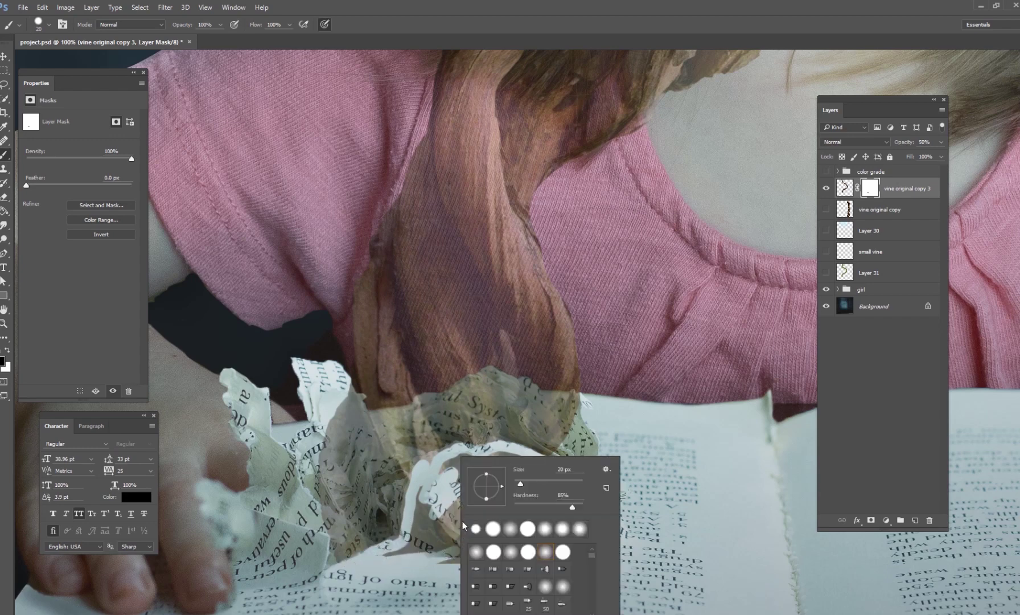
pyautogui.moveTo(519, 485); pyautogui.dragTo(523, 486)
pyautogui.press('Return')
pyautogui.moveTo(436, 512)
pyautogui.mouseDown()
pyautogui.moveTo(392, 560)
pyautogui.moveTo(494, 527)
pyautogui.moveTo(485, 537)
pyautogui.moveTo(440, 539)
pyautogui.moveTo(458, 501)
pyautogui.moveTo(420, 523)
pyautogui.moveTo(435, 465)
pyautogui.moveTo(460, 456)
pyautogui.moveTo(496, 470)
pyautogui.moveTo(495, 498)
pyautogui.moveTo(514, 476)
pyautogui.moveTo(495, 457)
pyautogui.moveTo(433, 467)
pyautogui.mouseUp()
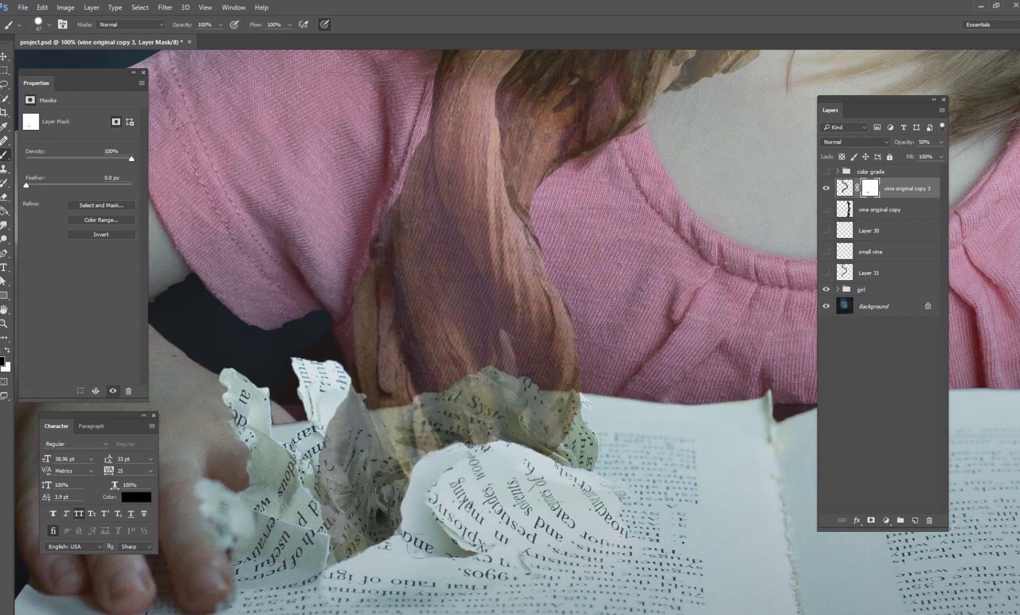
pyautogui.moveTo(326, 524)
pyautogui.mouseDown()
pyautogui.moveTo(365, 543)
pyautogui.moveTo(341, 542)
pyautogui.mouseUp()
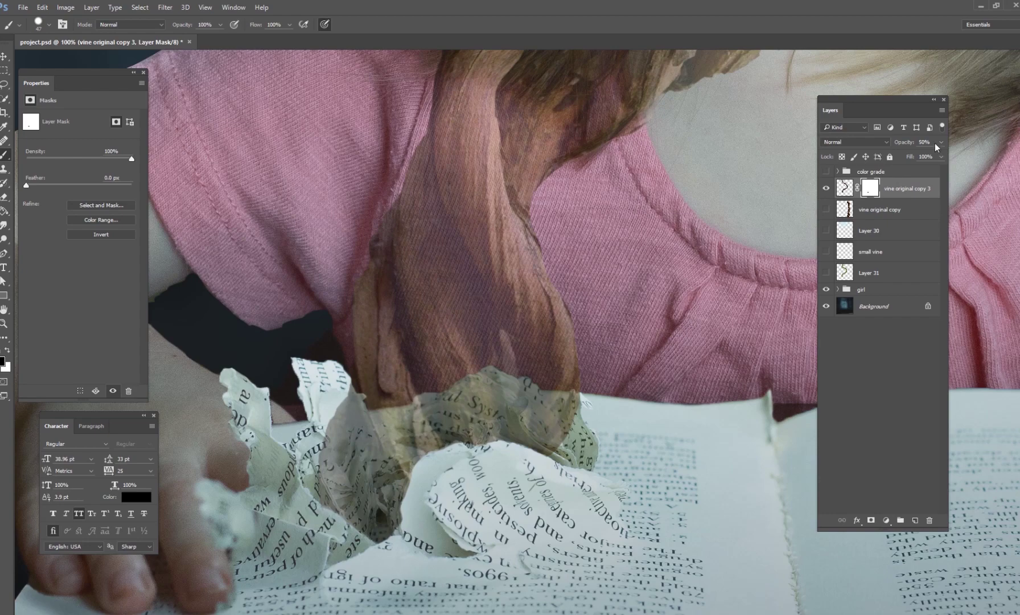
# Restore the vine layer's opacity to 100% and check how its masked base fits into the torn page.
pyautogui.moveTo(928, 155); pyautogui.dragTo(943, 155)
pyautogui.click(880, 300)
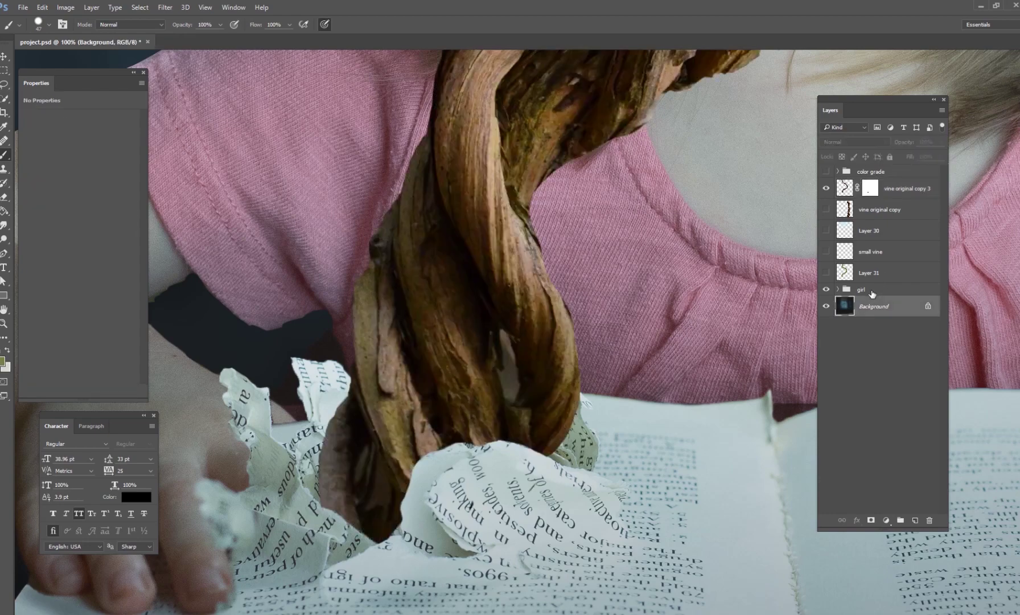
pyautogui.hotkey('ctrl', '-')
pyautogui.hotkey('ctrl', '-')
pyautogui.hotkey('ctrl', '-')
pyautogui.hotkey('ctrl', '-')
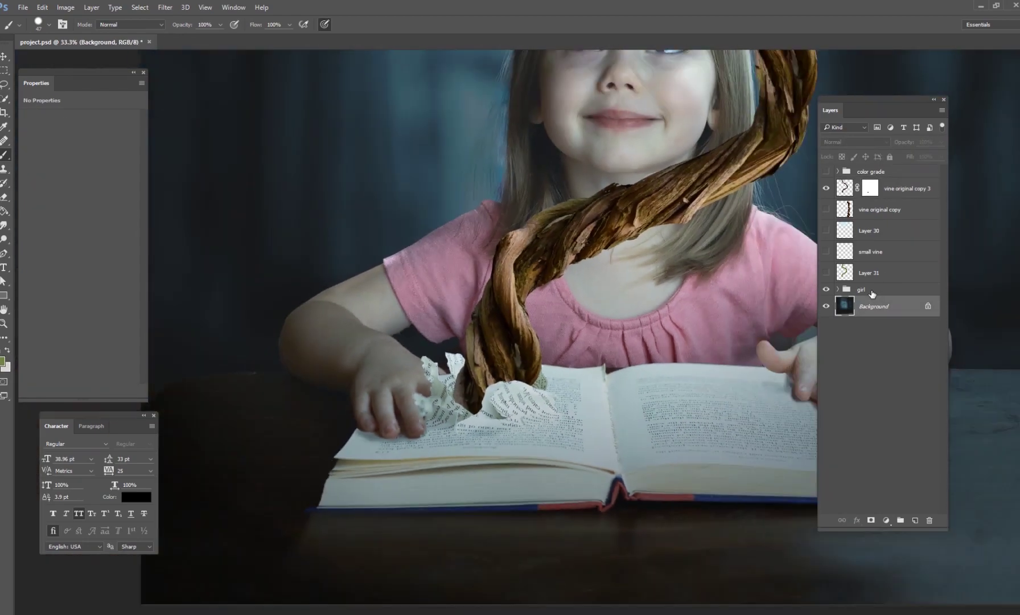
pyautogui.hotkey('ctrl', '-')
pyautogui.hotkey('ctrl', '+')
pyautogui.hotkey('ctrl', '+')
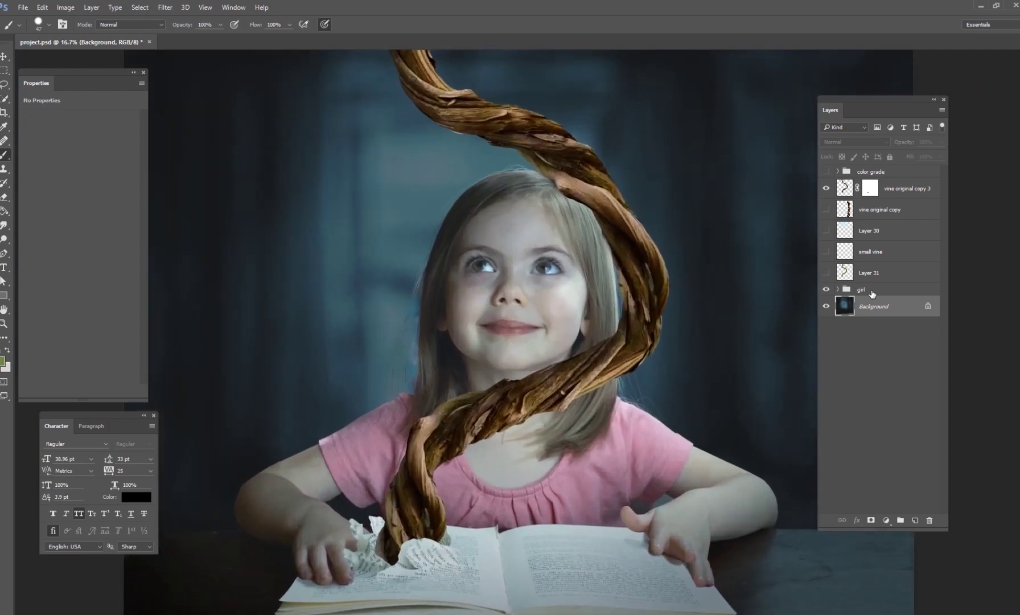
pyautogui.hotkey('ctrl', '-')
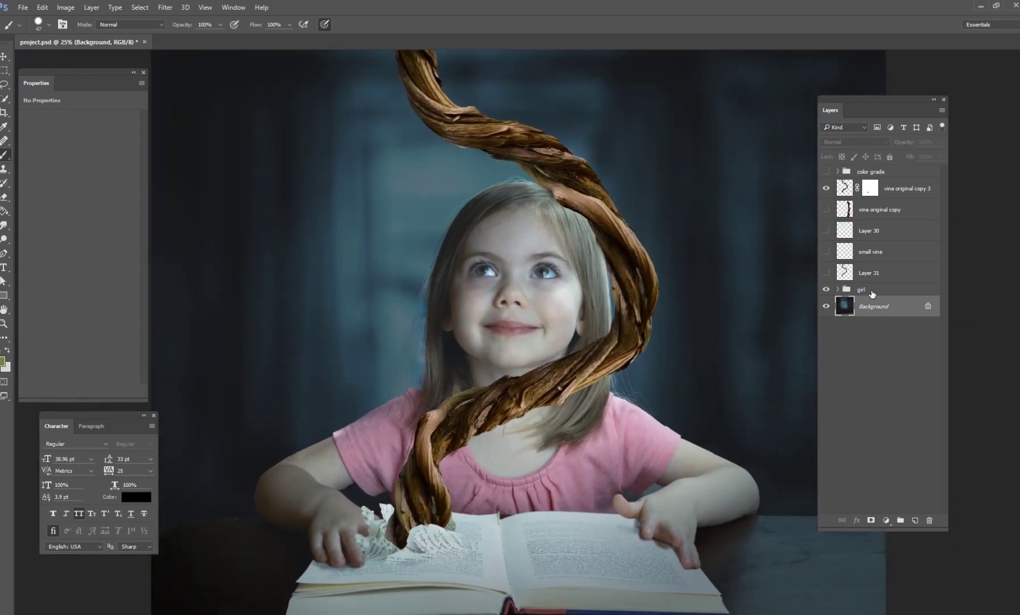
# Add a Levels adjustment clipped to the vine layer and narrow its RGB output range by raising the blacks and lowering the whites.
pyautogui.click(905, 194)
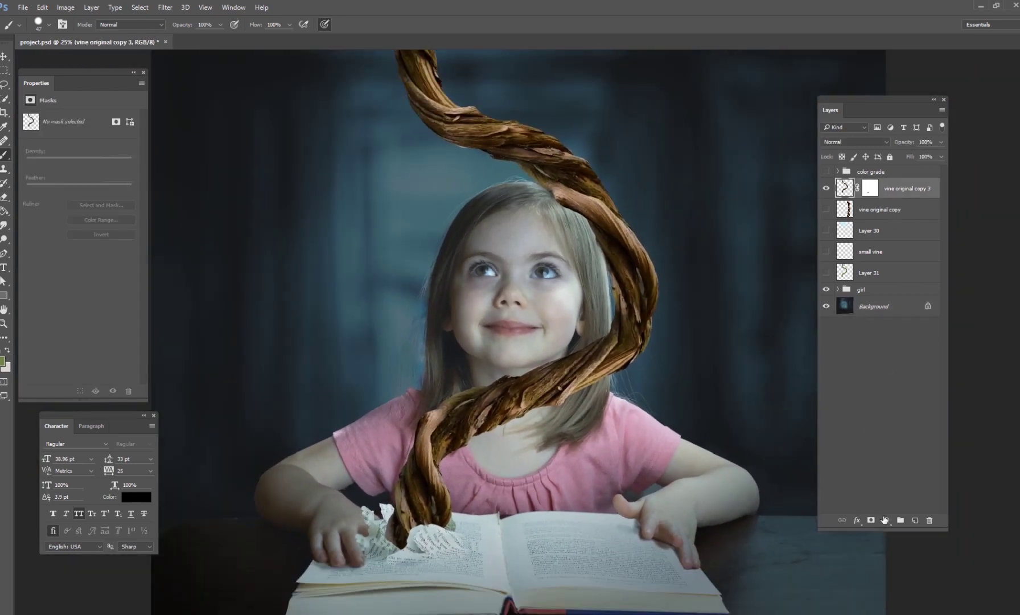
pyautogui.click(885, 520)
pyautogui.click(899, 336)
pyautogui.hotkey('ctrl', 'alt', 'g')
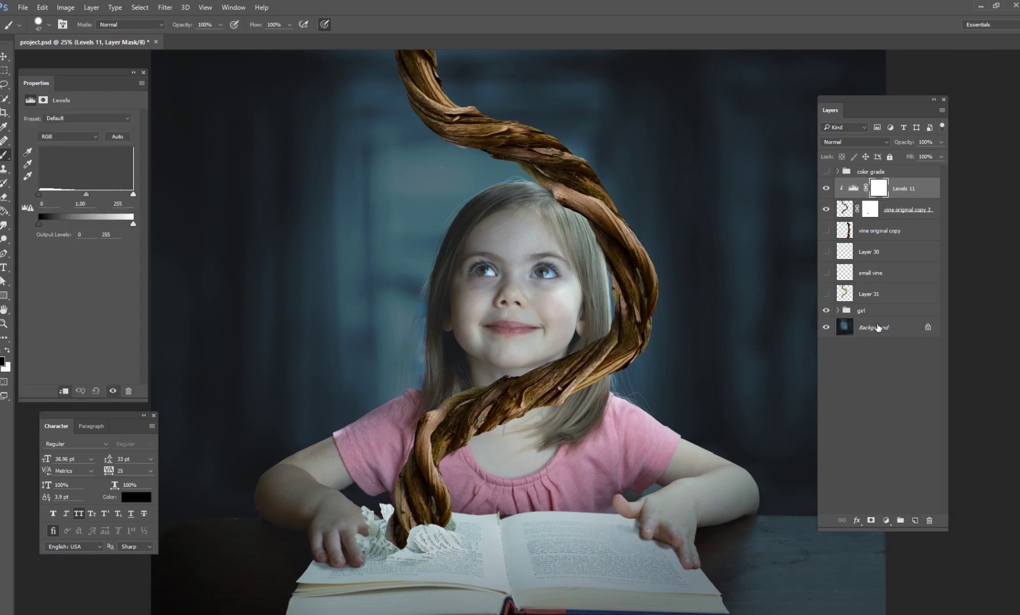
pyautogui.moveTo(43, 221); pyautogui.dragTo(52, 223)
pyautogui.moveTo(130, 224); pyautogui.dragTo(100, 224)
# Set the Levels midtones to 1.37 for Green and 1.19 for Blue, and reduce Blue's white output to 243.
pyautogui.click(82, 137)
pyautogui.click(74, 155)
pyautogui.moveTo(84, 195); pyautogui.dragTo(77, 195)
pyautogui.click(74, 137)
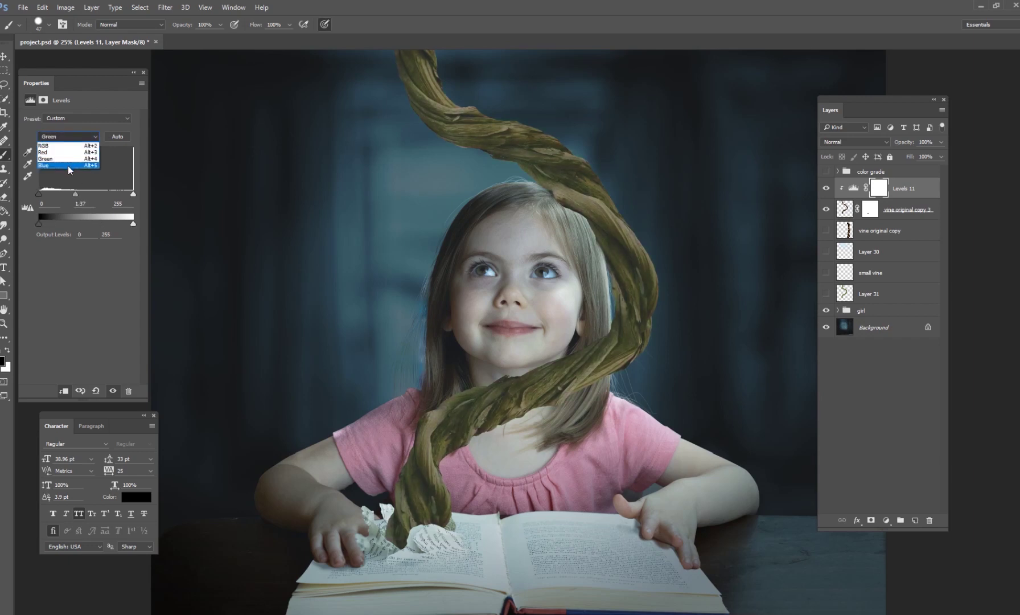
pyautogui.click(67, 166)
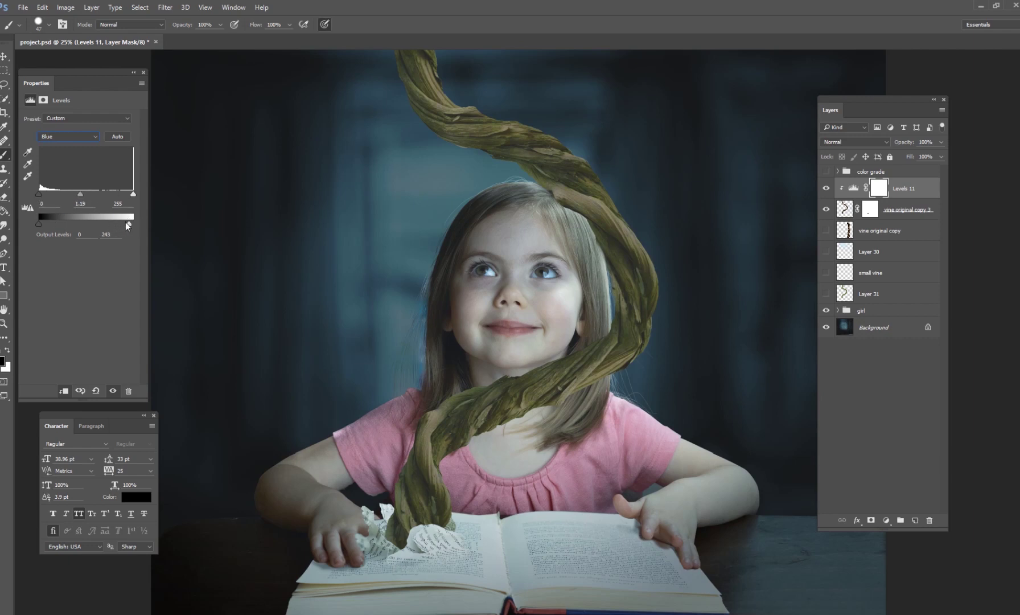
# Set the vine's RGB output levels to 19 and 125, and show the color grade group.
pyautogui.click(67, 136)
pyautogui.click(67, 147)
pyautogui.moveTo(52, 224); pyautogui.dragTo(84, 223)
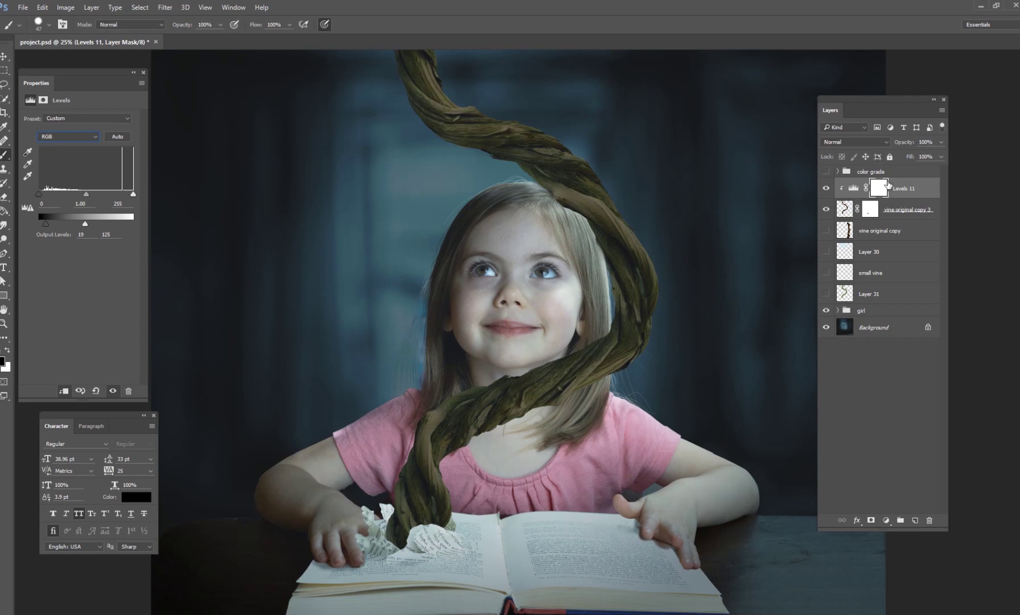
pyautogui.click(826, 171)
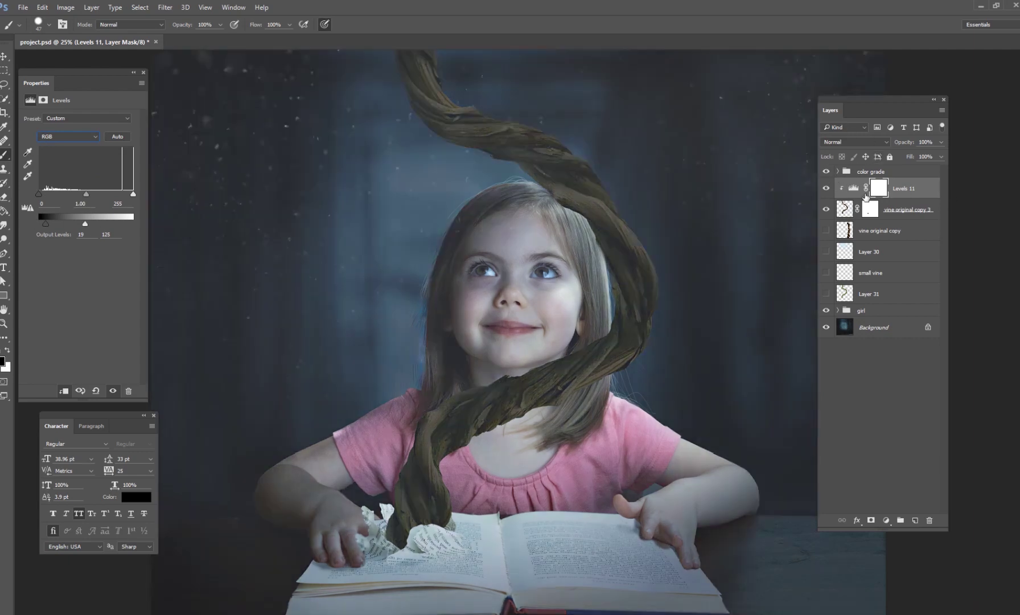
pyautogui.click(875, 334)
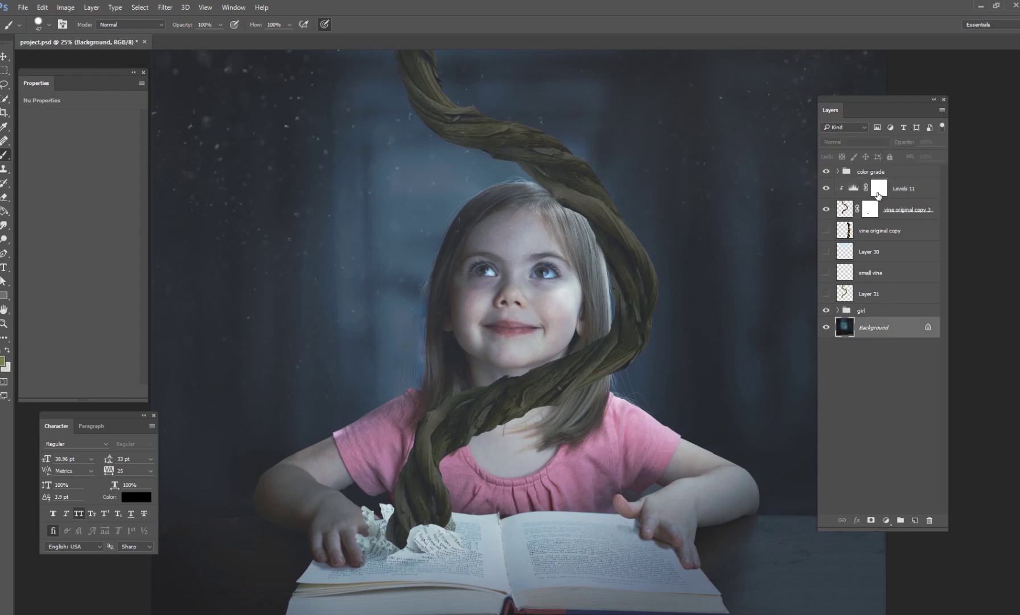